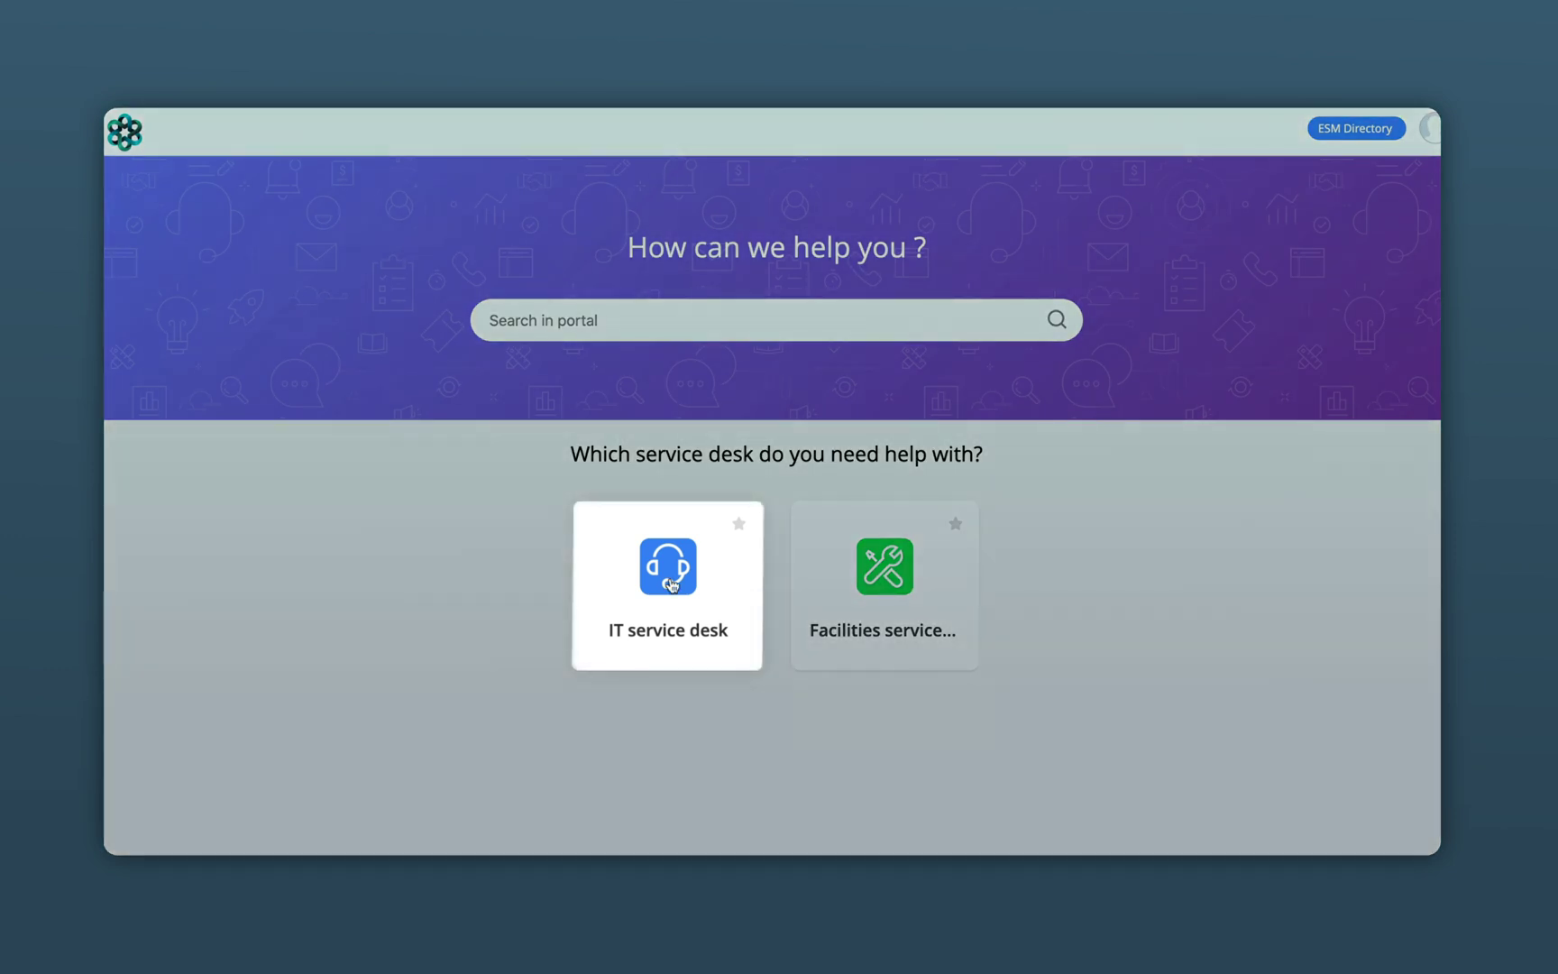
Start a new service request from the Employee Onboarding template under People Management.
left_click(671, 584)
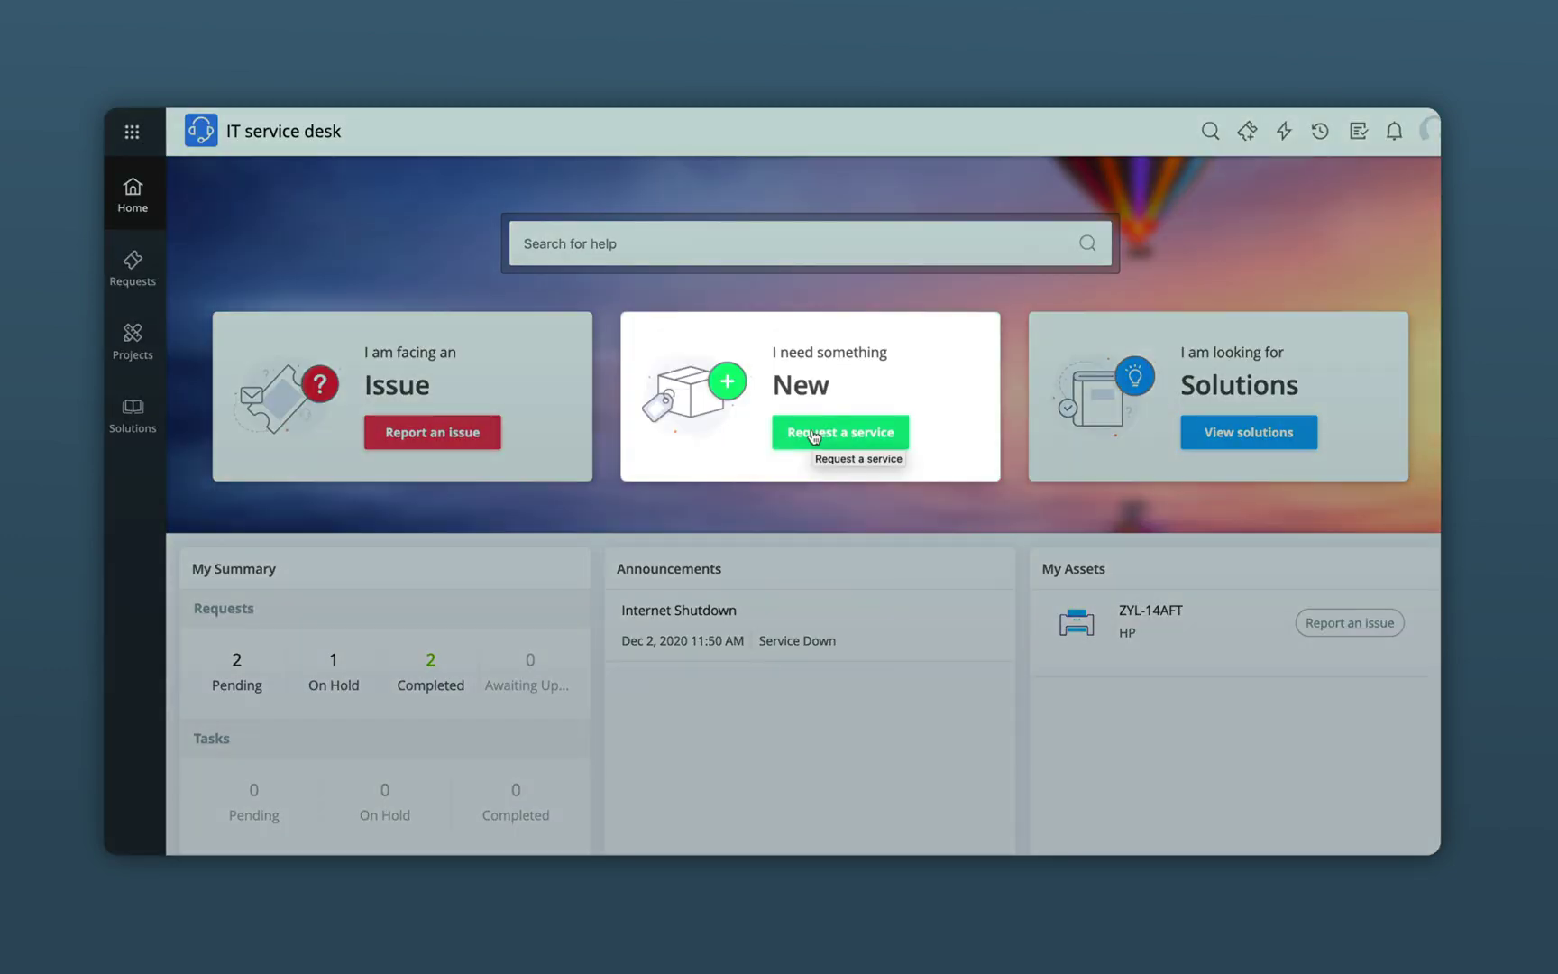
left_click(814, 434)
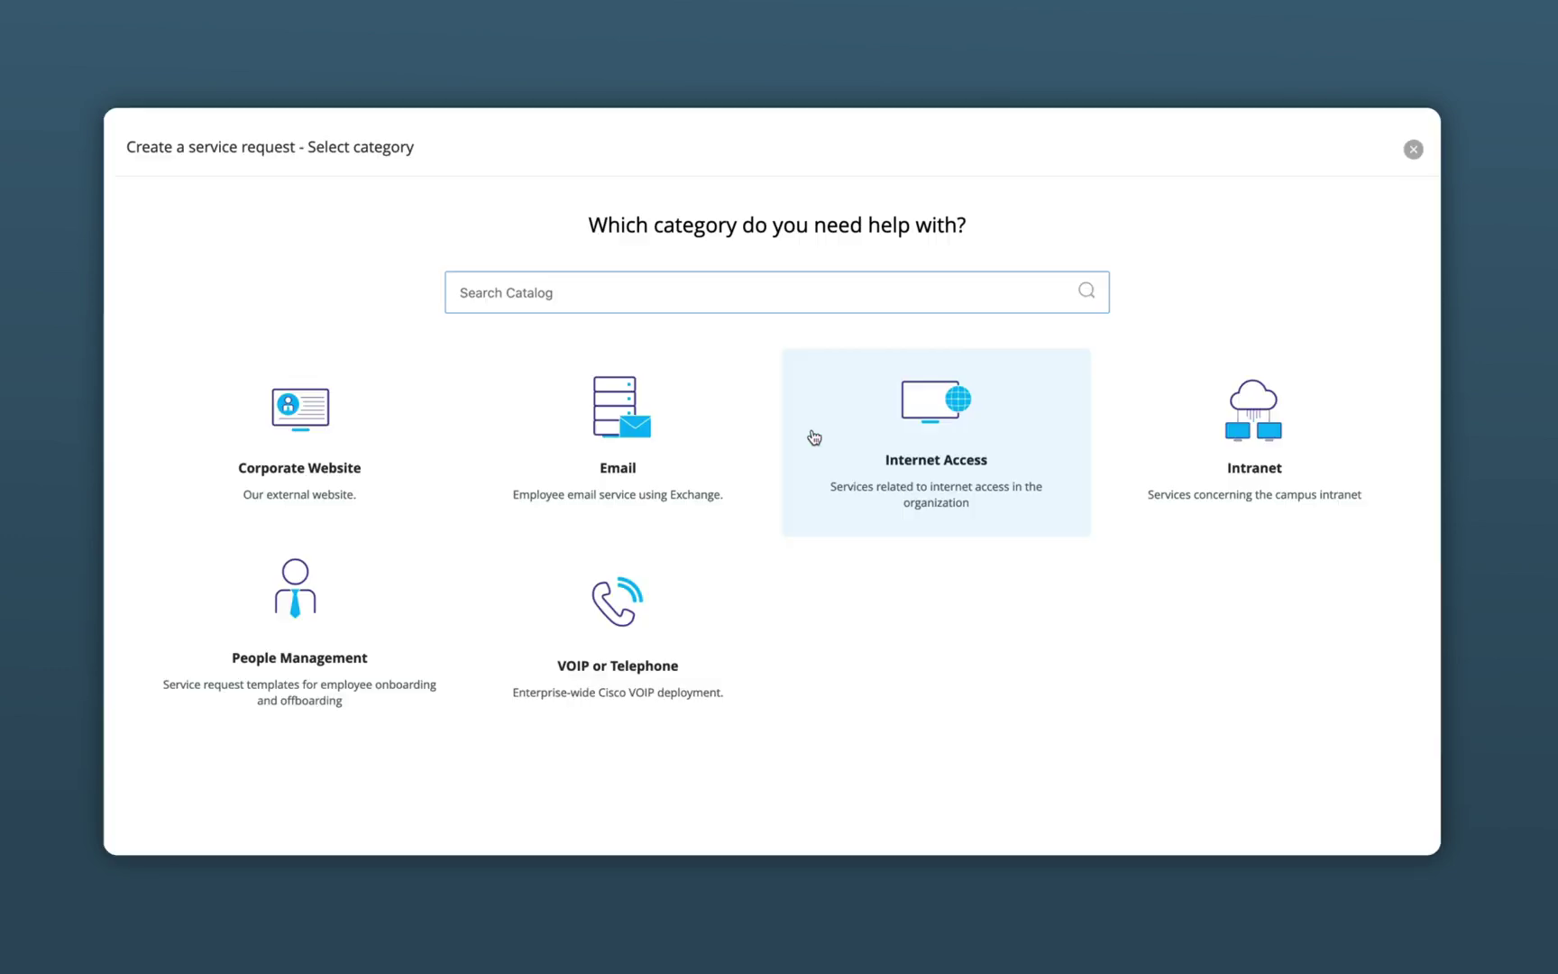
left_click(297, 618)
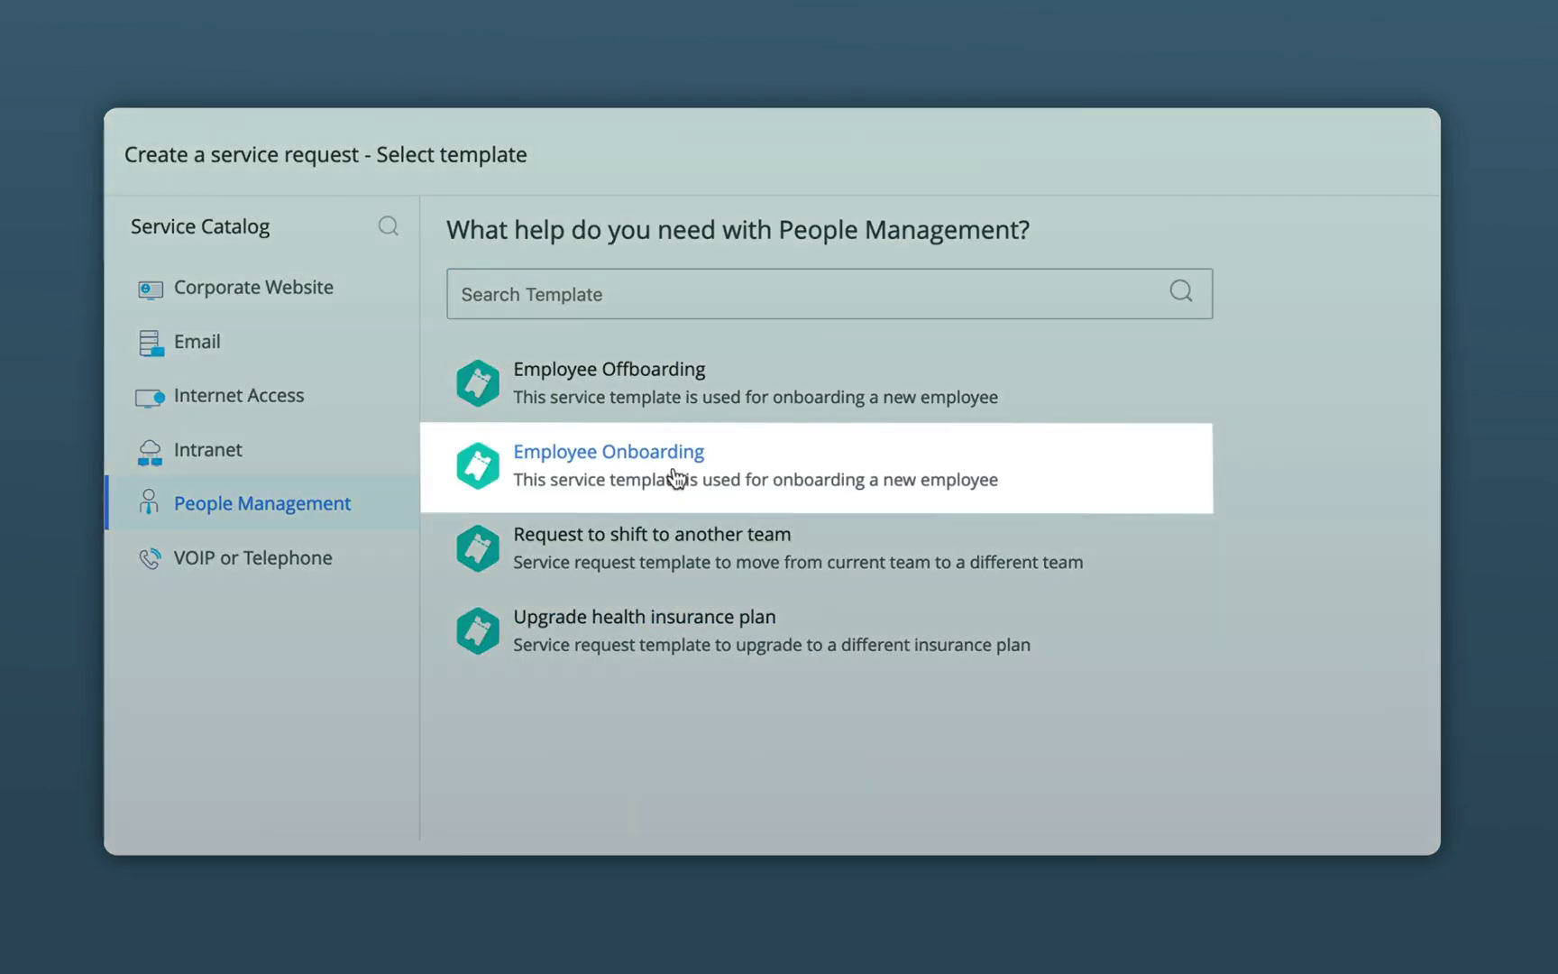
left_click(676, 477)
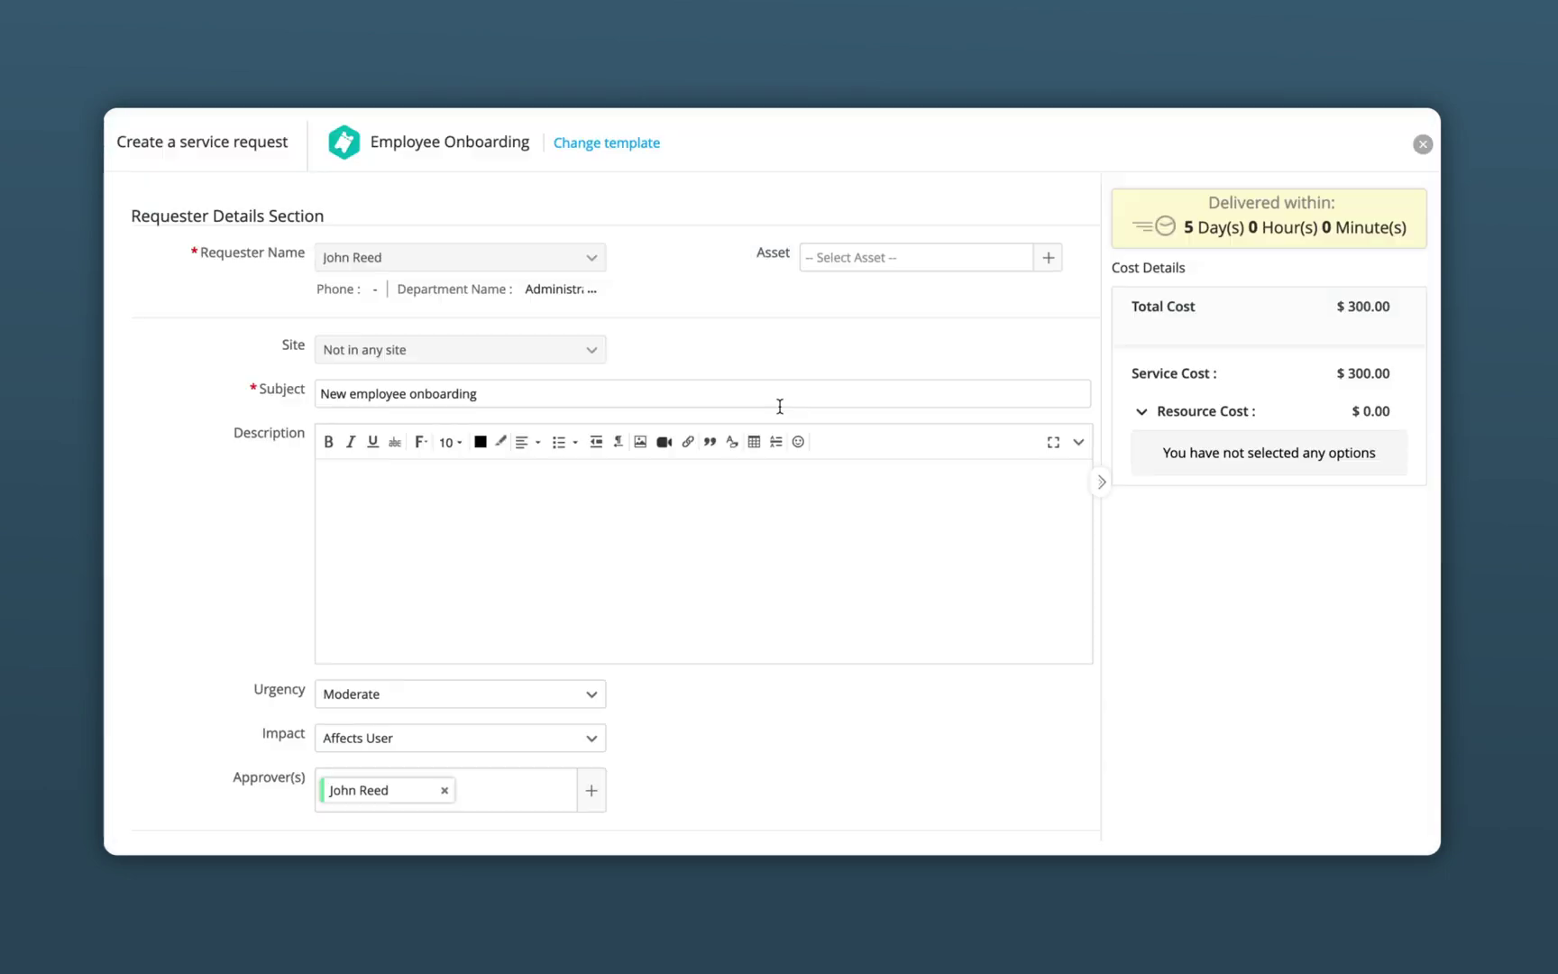
Add MS Office for Mac, Apple Magic Mouse, USB Adaptor and Apple Keyboard, then submit the request.
scroll(779, 406, "down", 10)
scroll(780, 407, "down", 9)
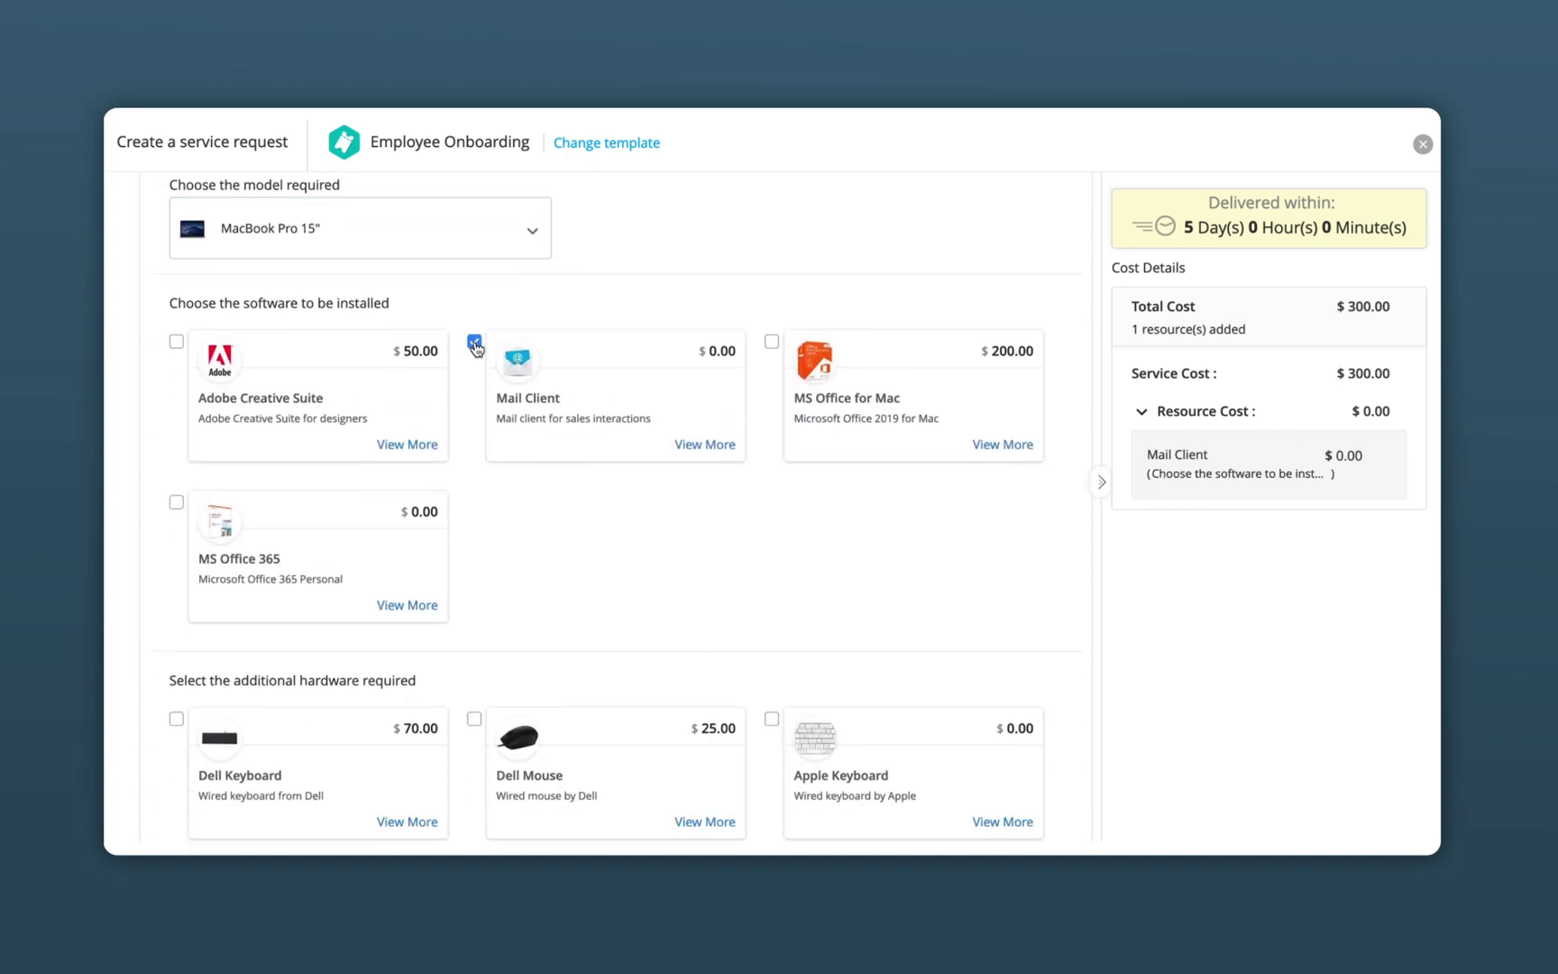
left_click(771, 341)
scroll(685, 536, "down", 3)
left_click(177, 625)
left_click(475, 625)
left_click(772, 465)
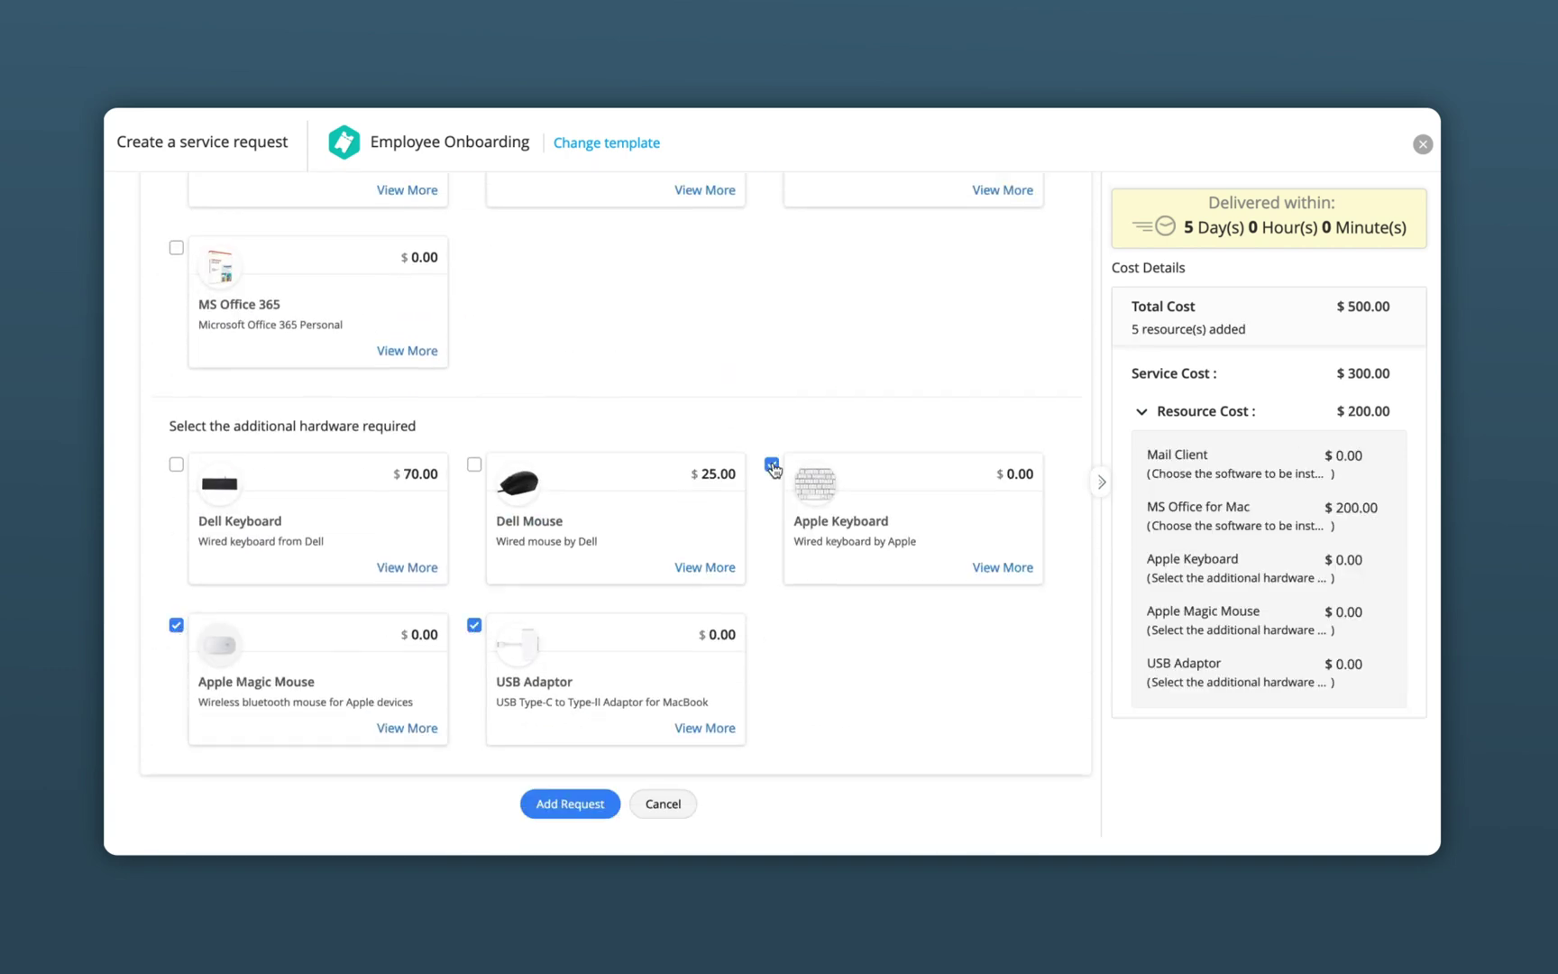
left_click(593, 806)
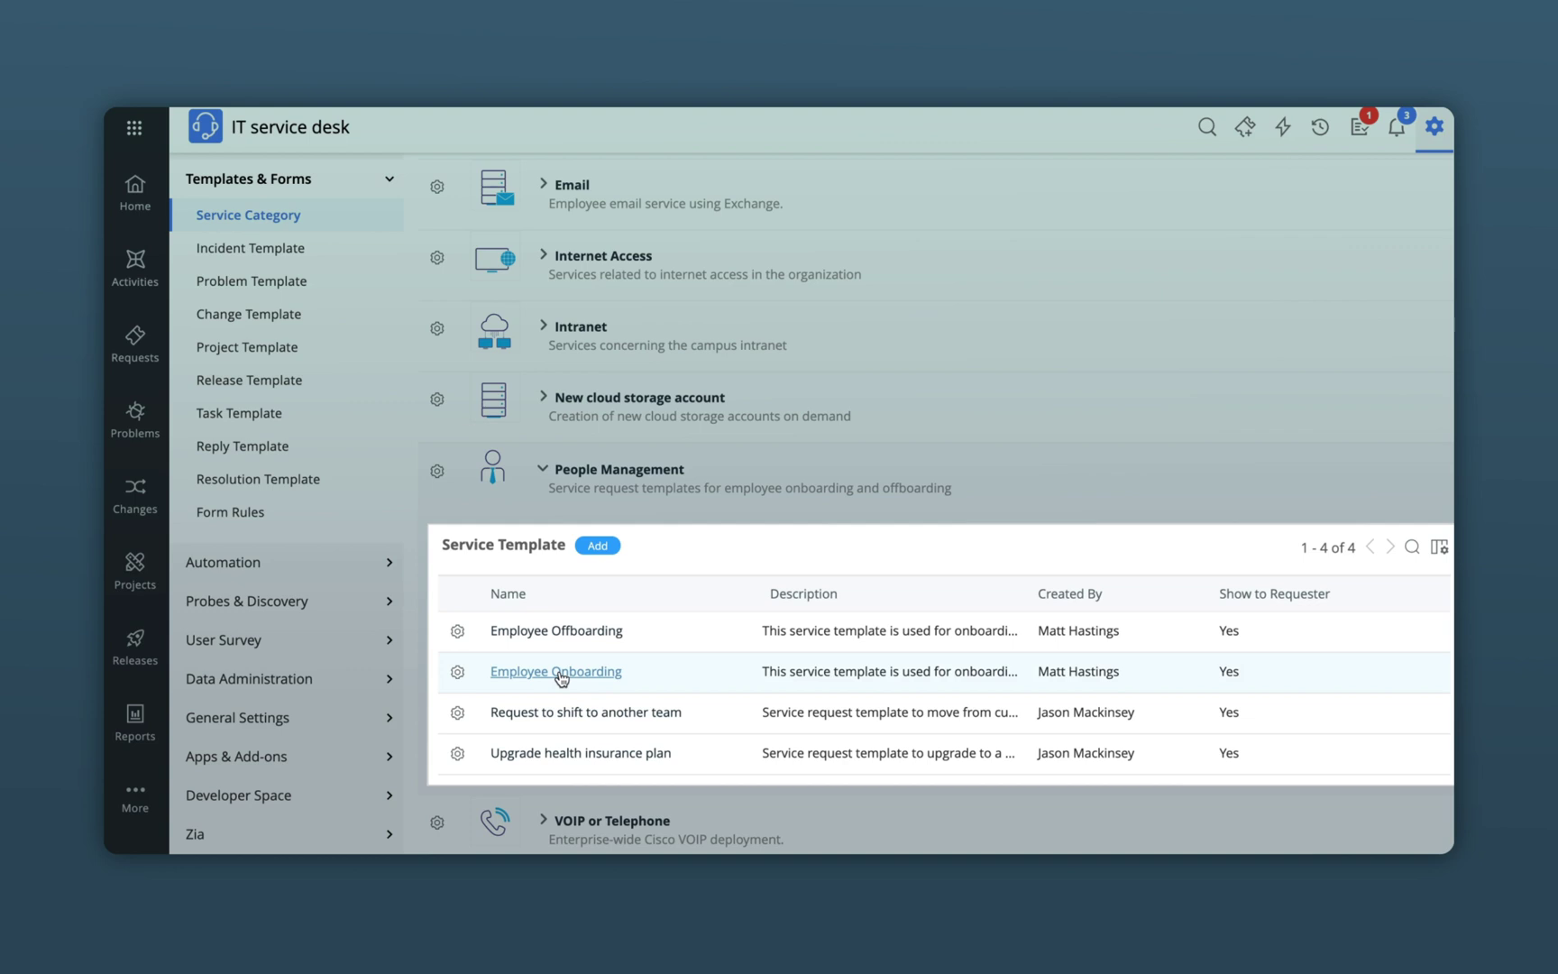
Add a single-line Email-id field, marked PII, beside Impact Details in the Employee Onboarding template.
left_click(559, 672)
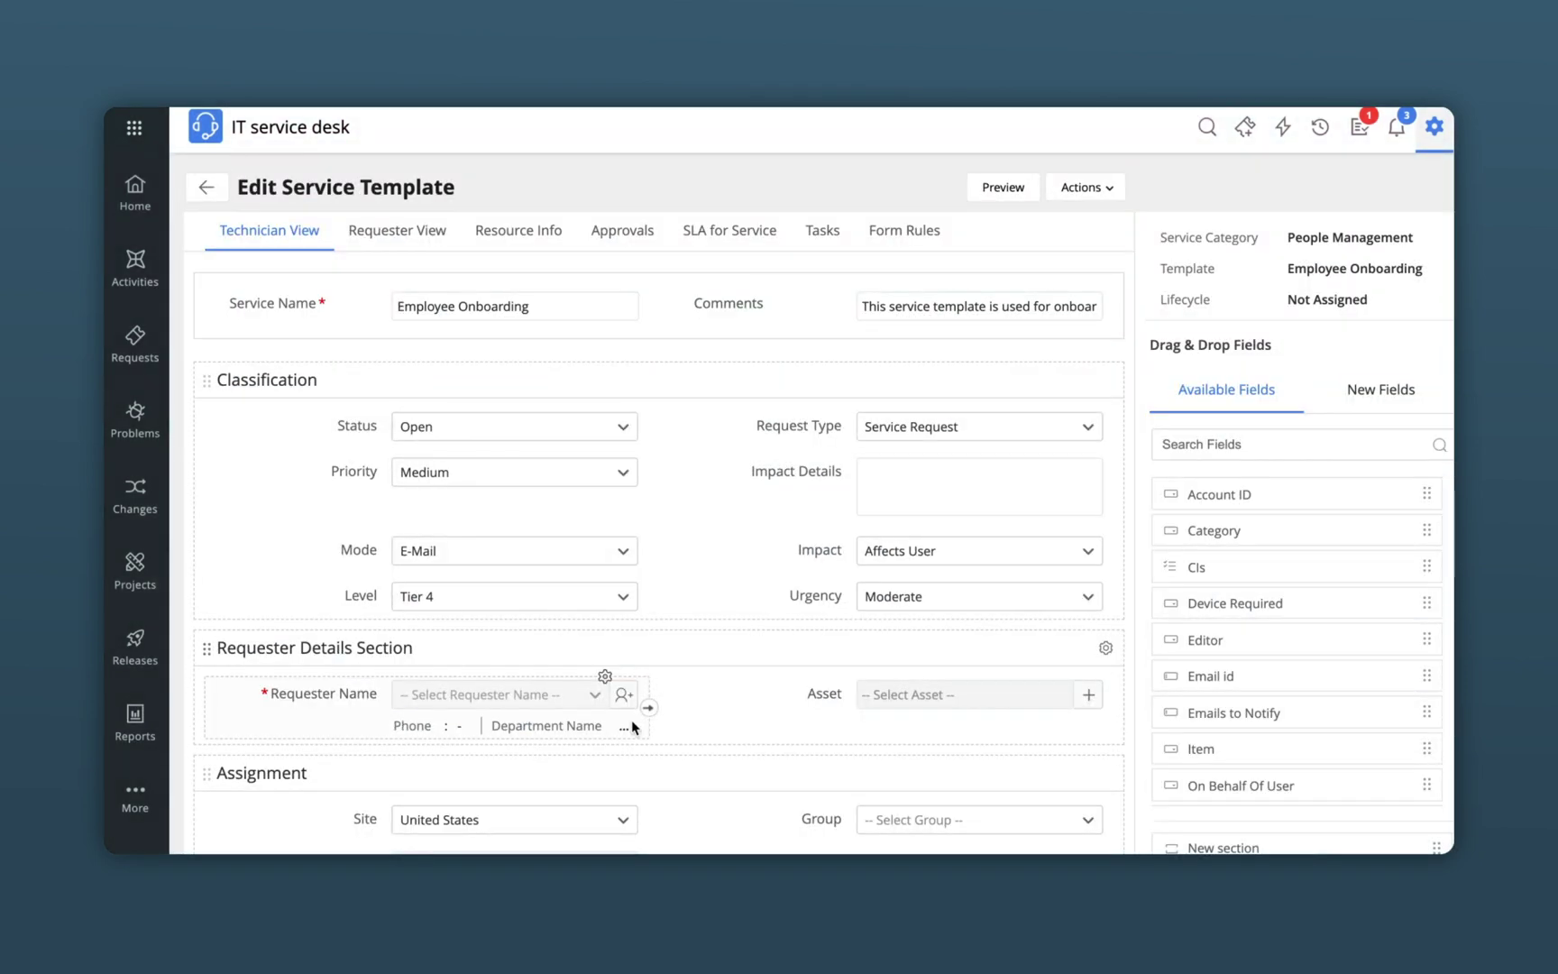
left_click(1361, 391)
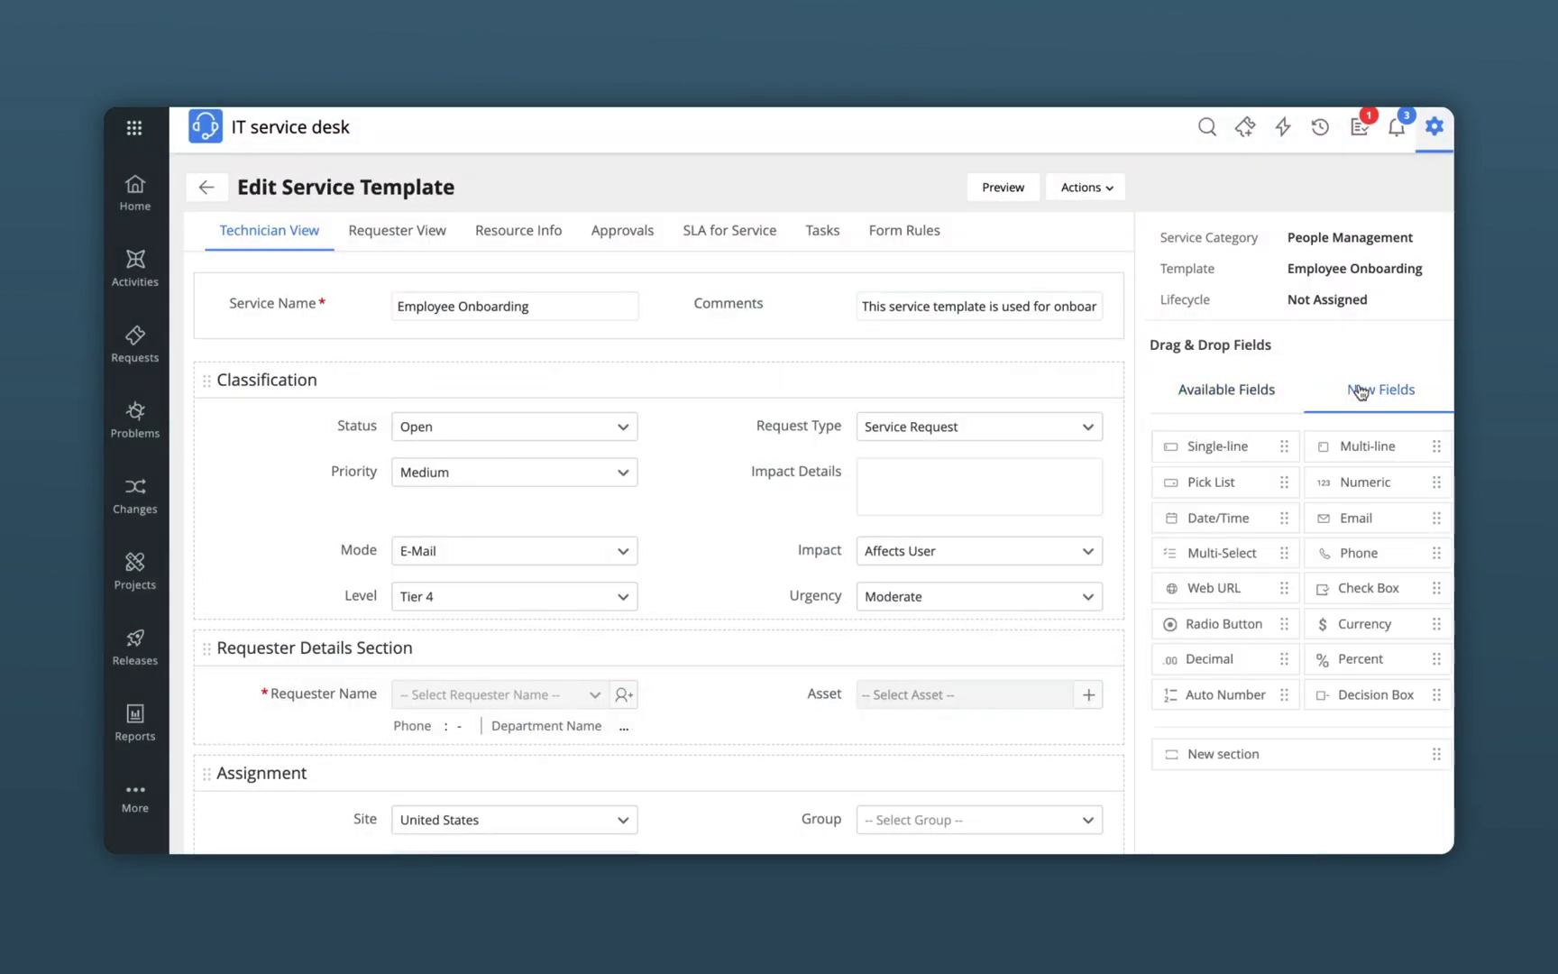
left_click_drag(895, 444, 866, 453)
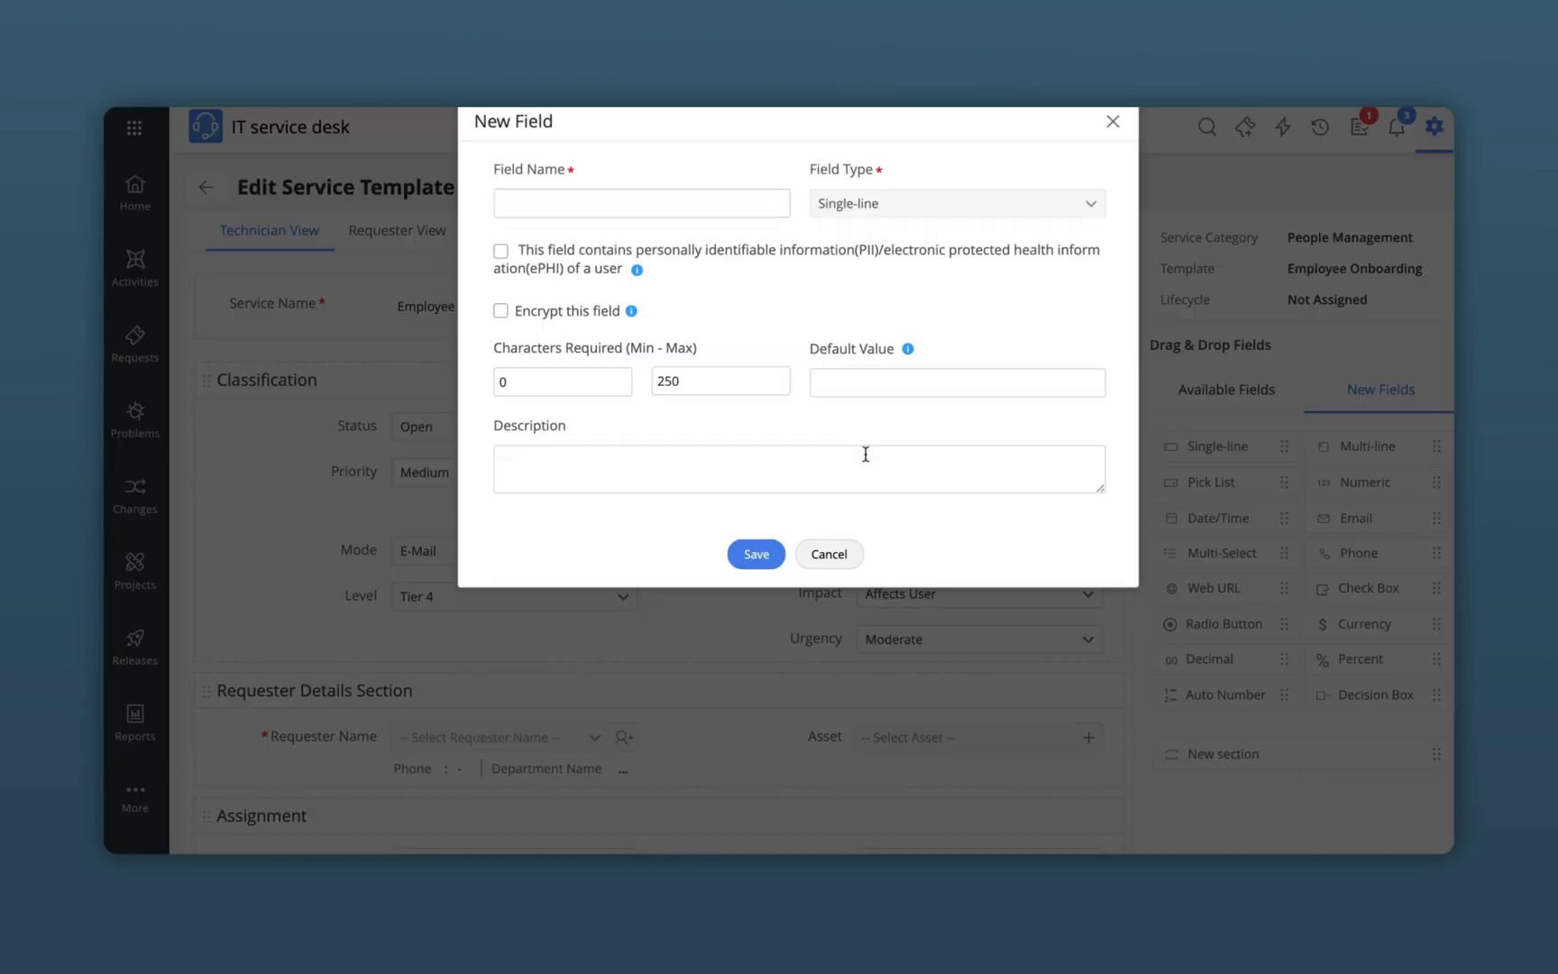
left_click(756, 553)
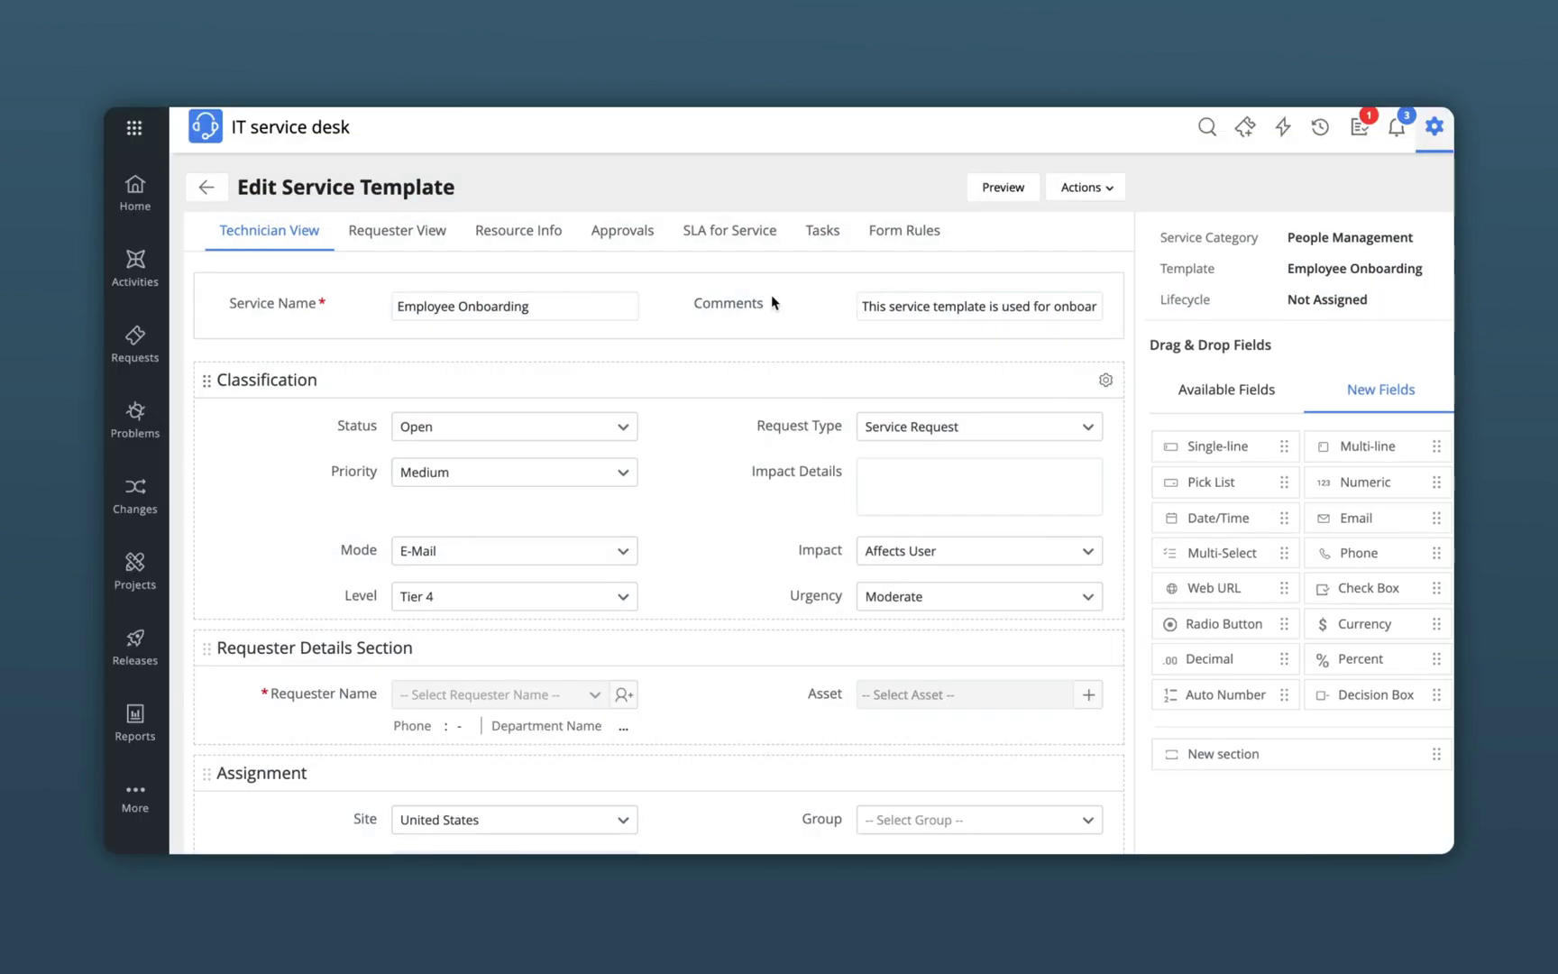
Review the workstation brand and model choices in the template's Resource Info sections.
left_click(532, 252)
scroll(637, 530, "down", 8)
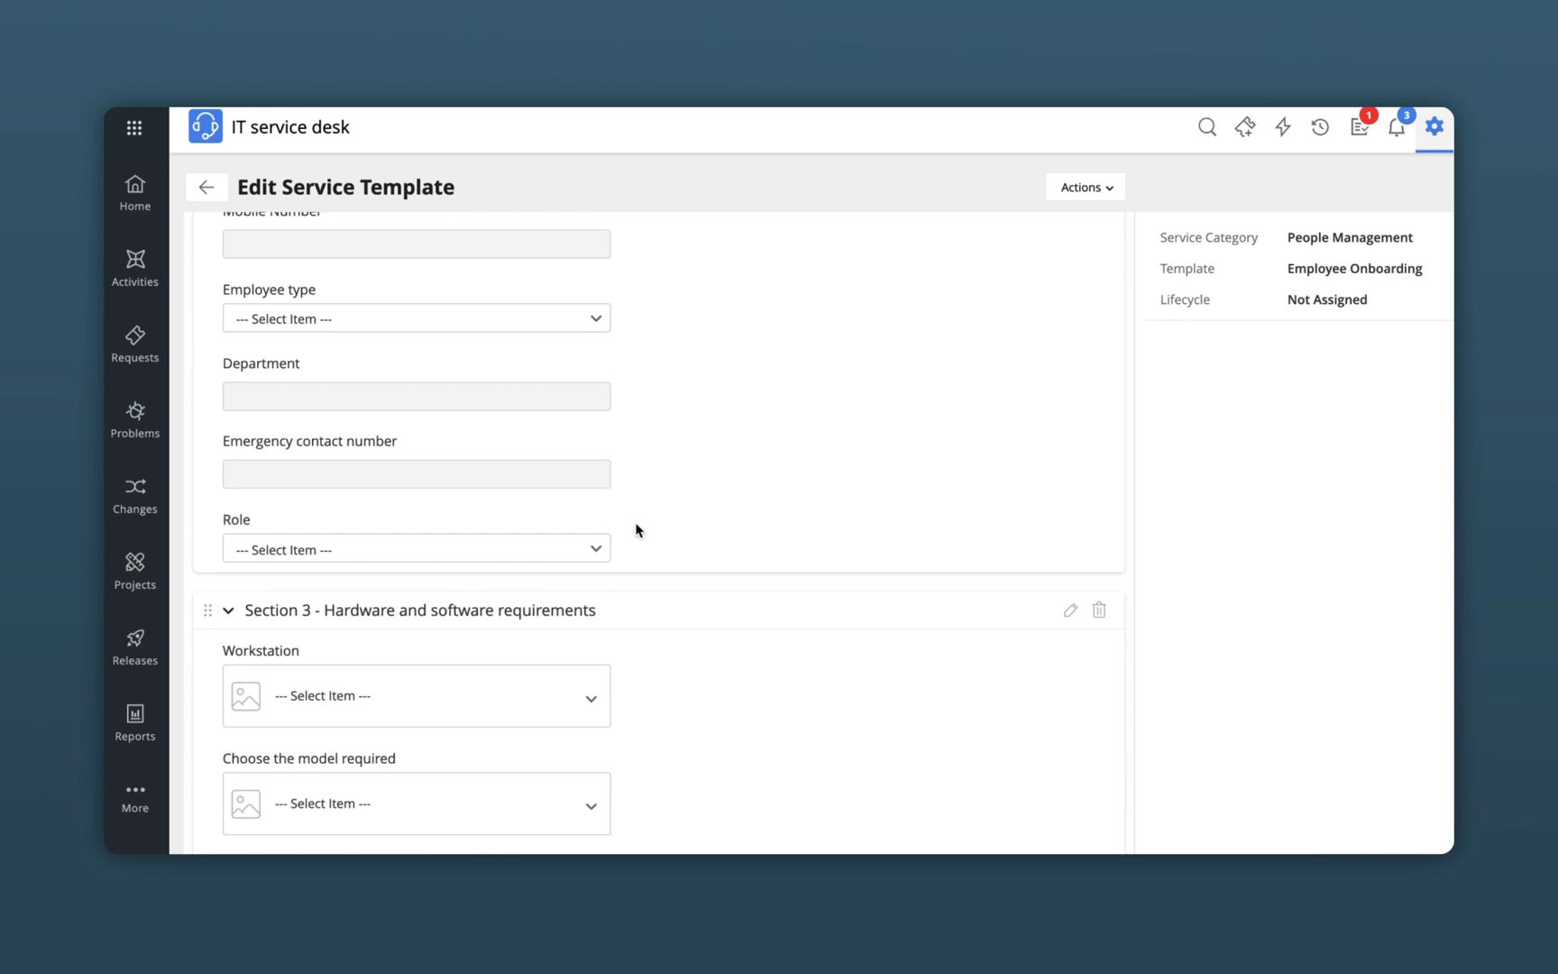
left_click(573, 420)
scroll(480, 545, "down", 2)
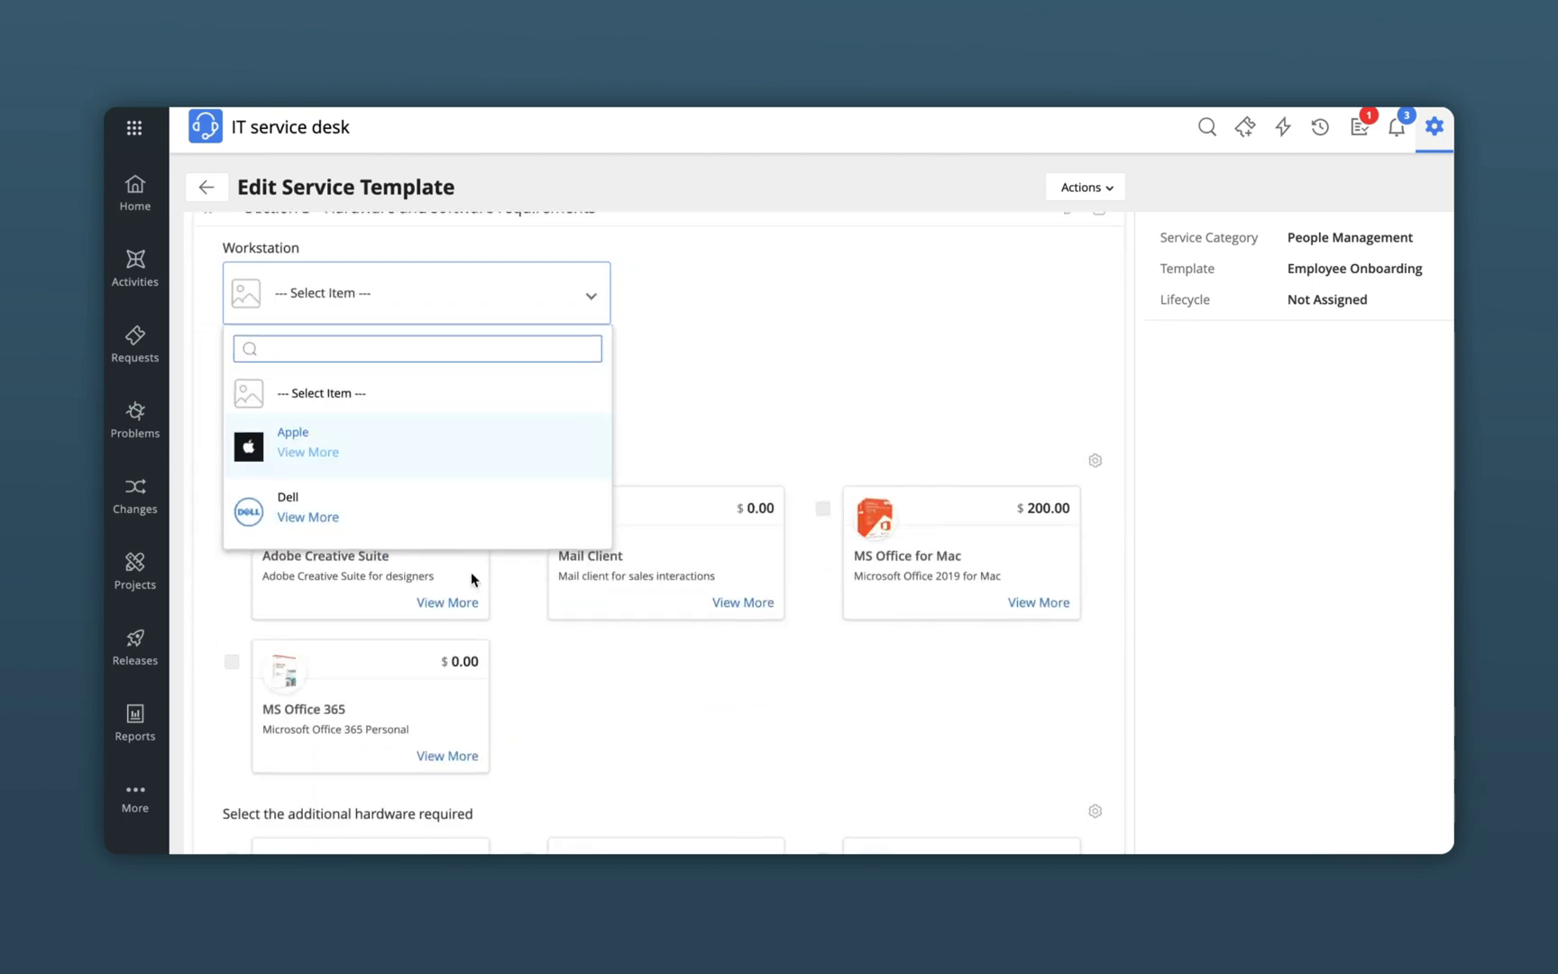
left_click(772, 430)
left_click(535, 403)
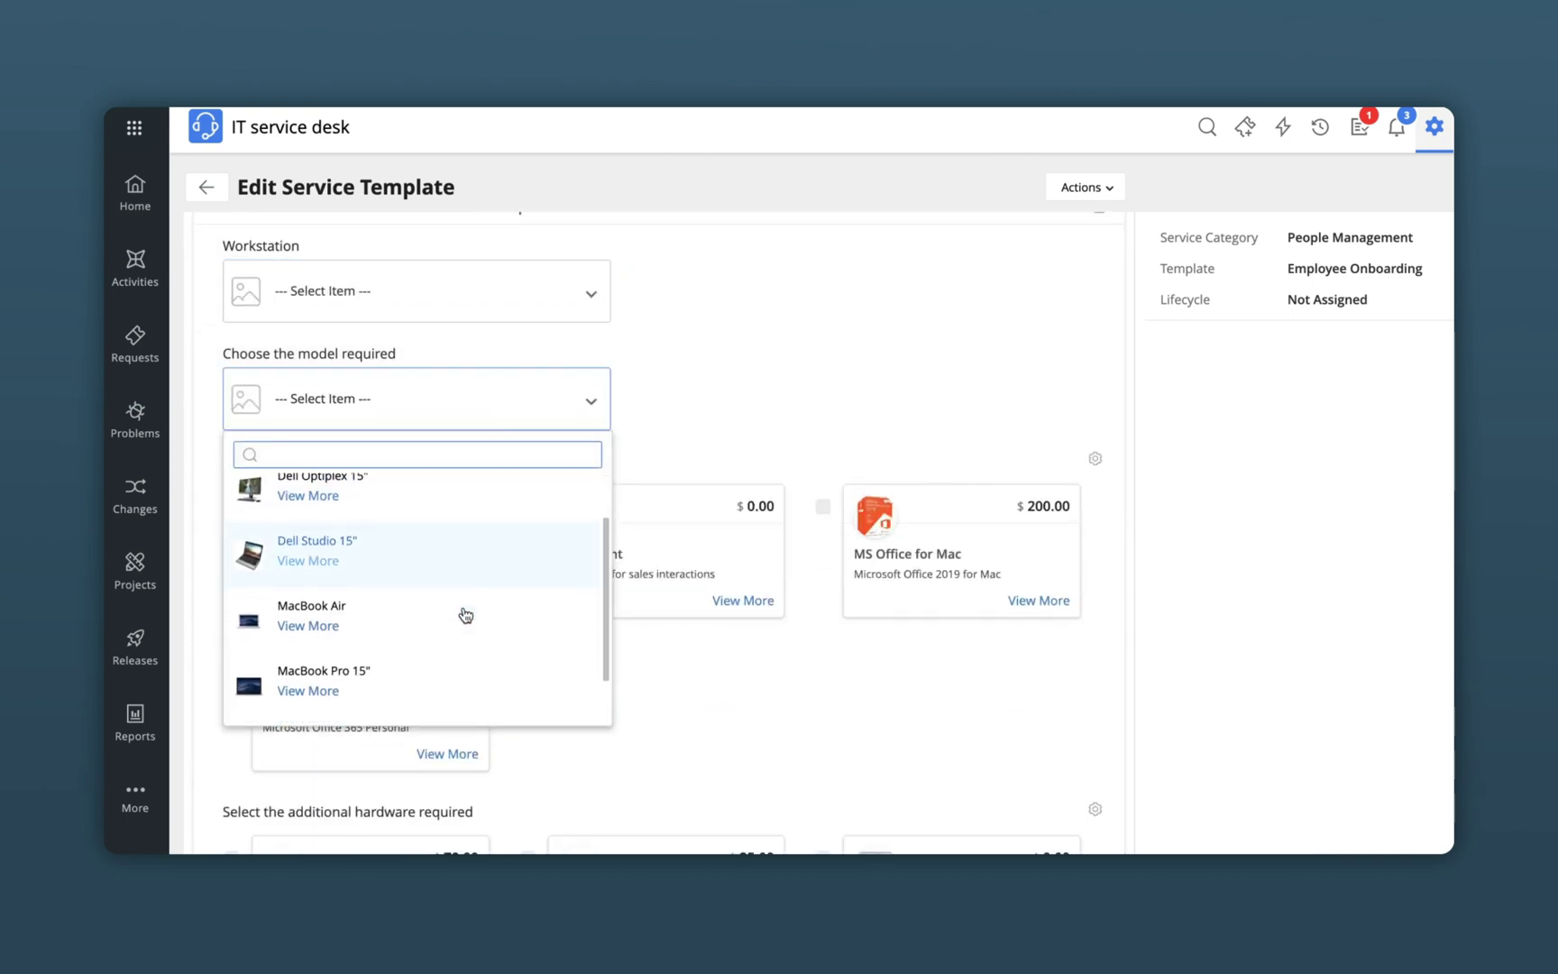
left_click(780, 424)
scroll(780, 423, "down", 4)
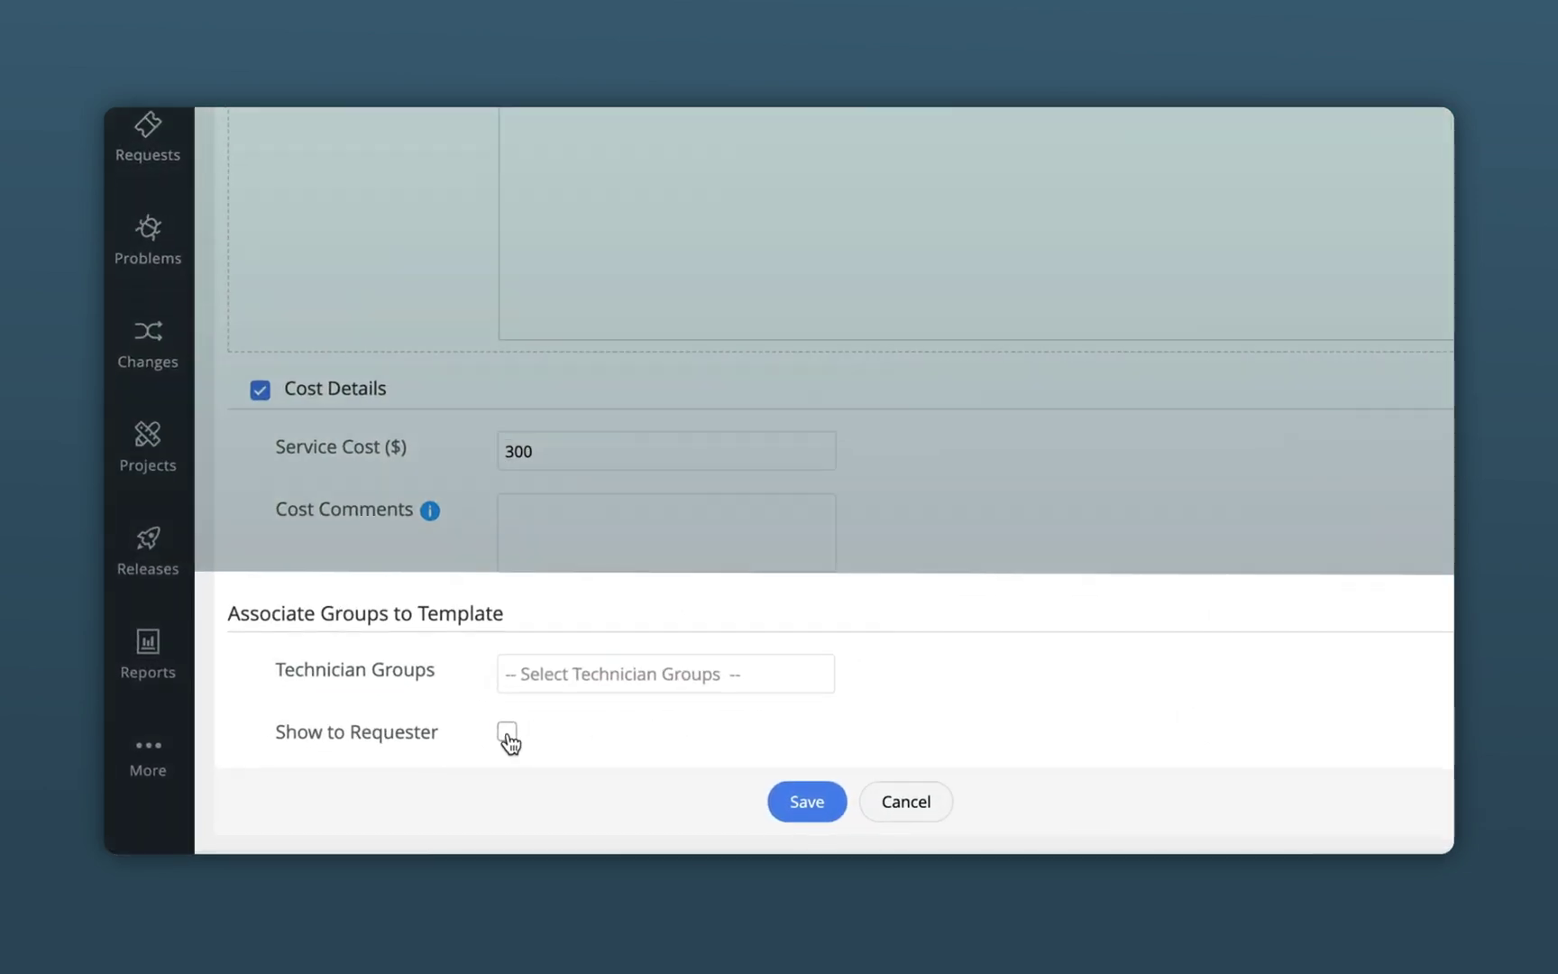
Make the template visible to requesters and restrict it to the Hiring managers group.
left_click(508, 735)
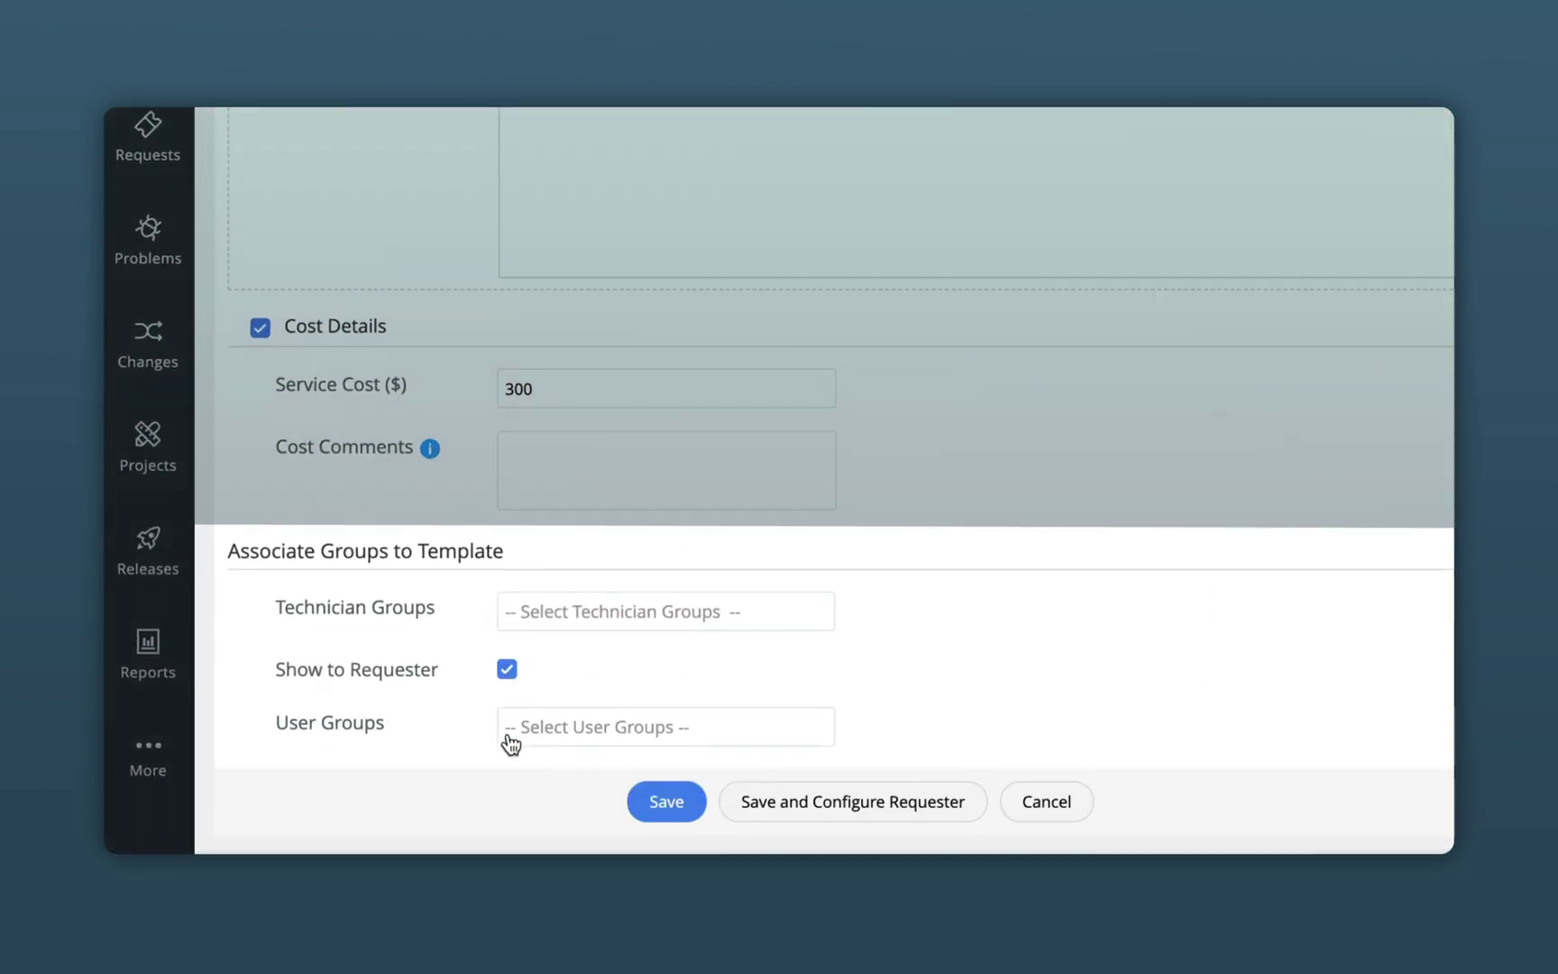
left_click(528, 725)
left_click(589, 597)
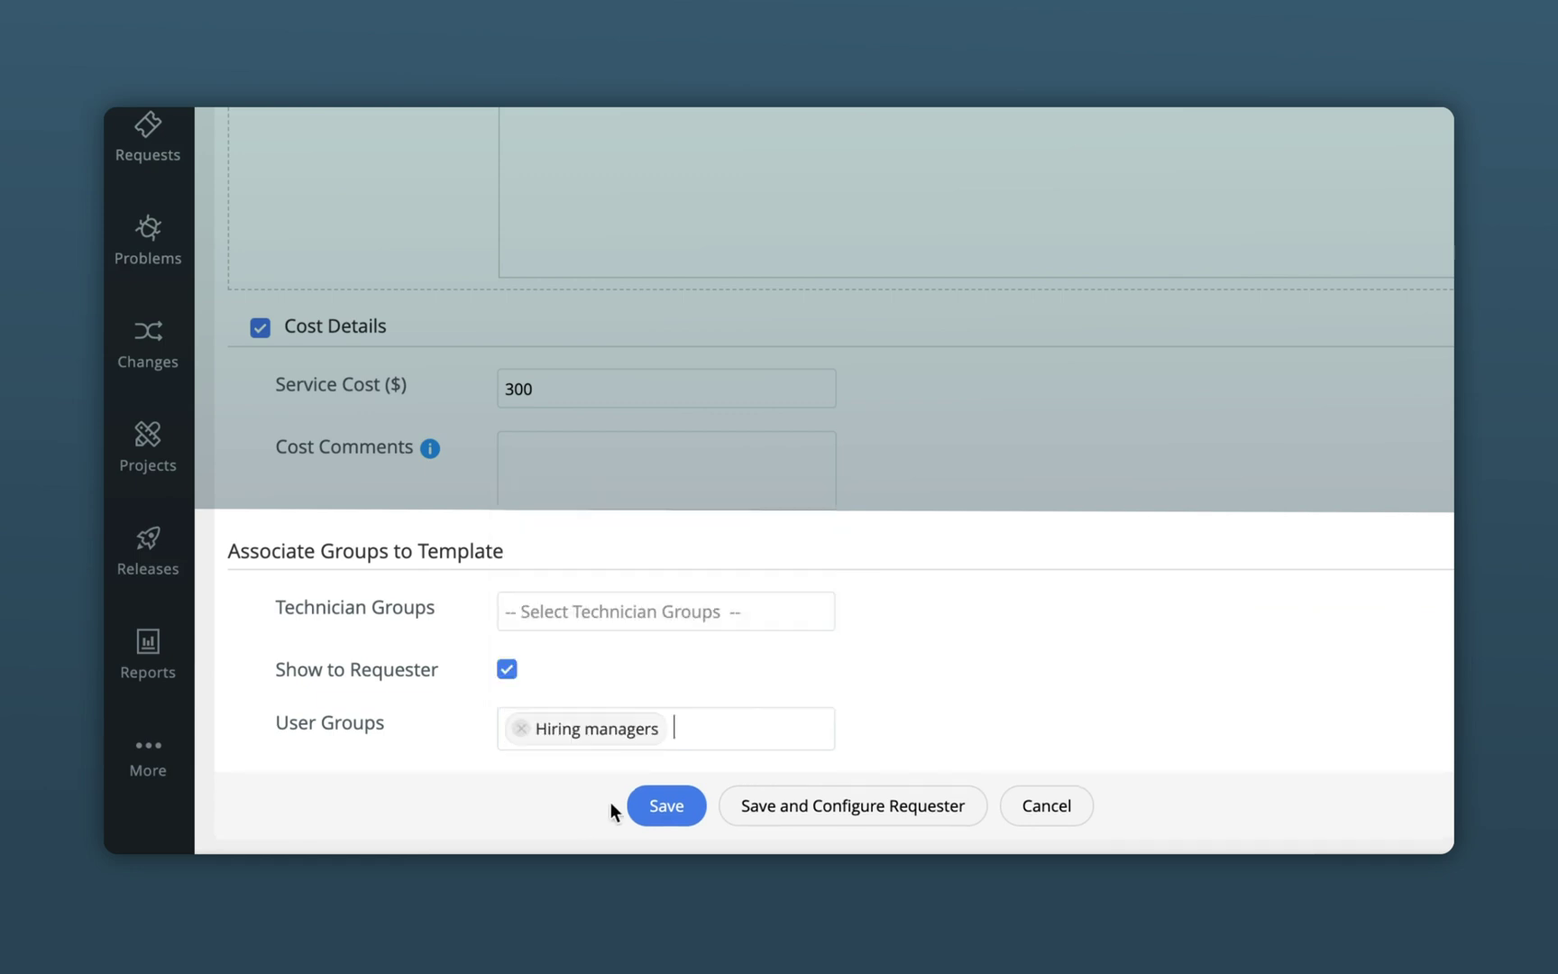
Save the template's visibility settings and review its Approvals, SLA for Service and Tasks tabs.
left_click(663, 805)
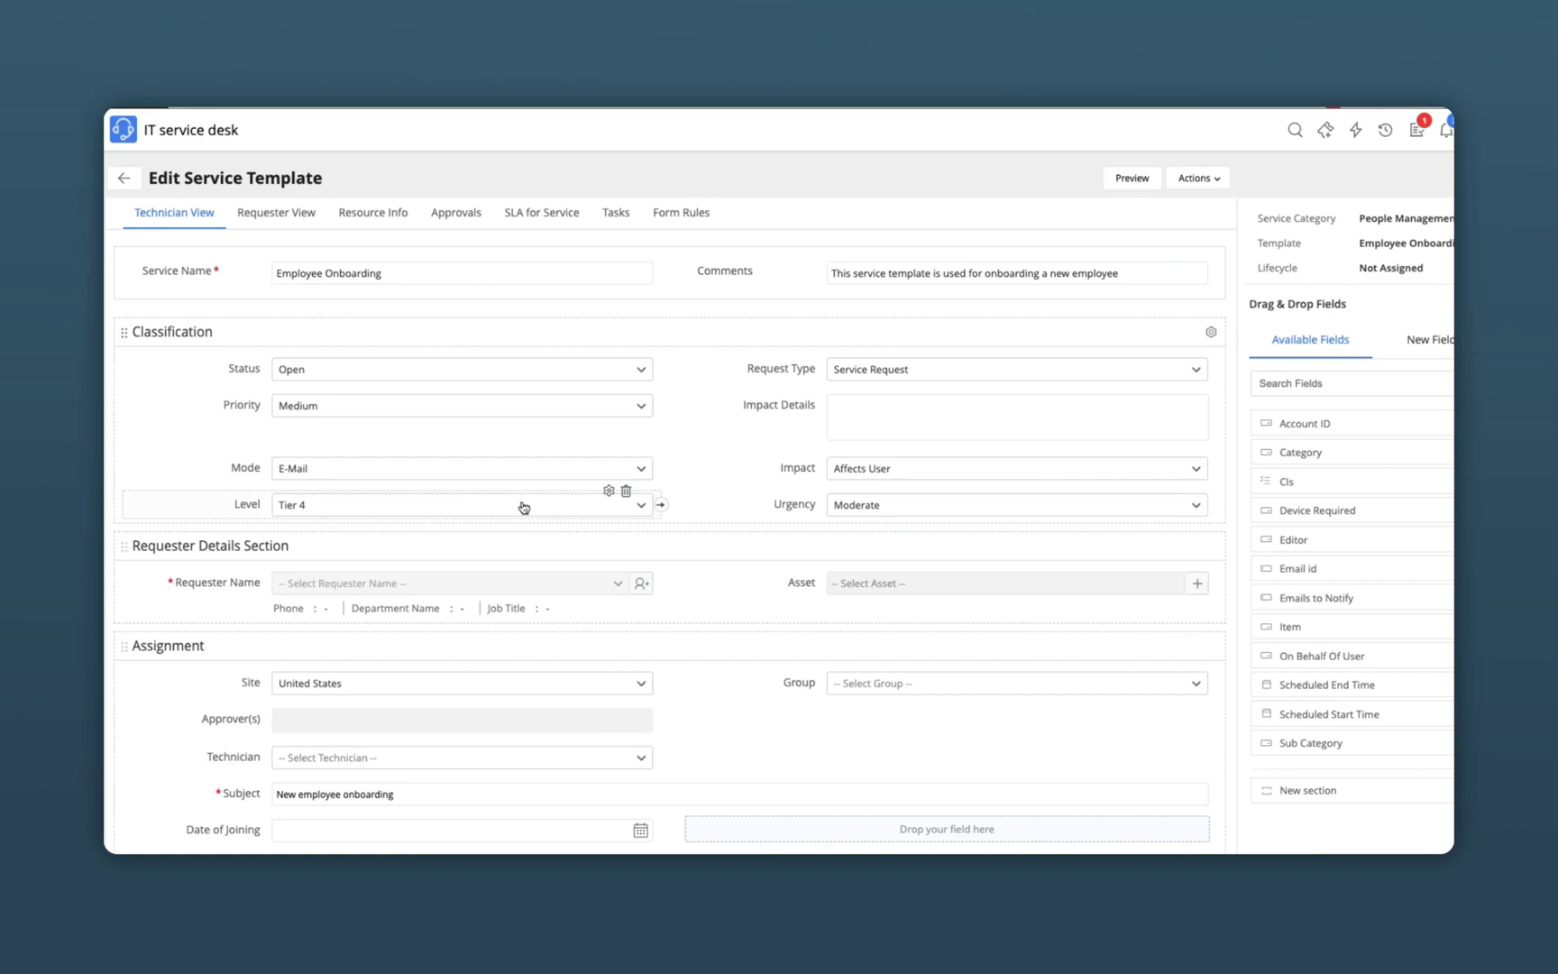
left_click(465, 218)
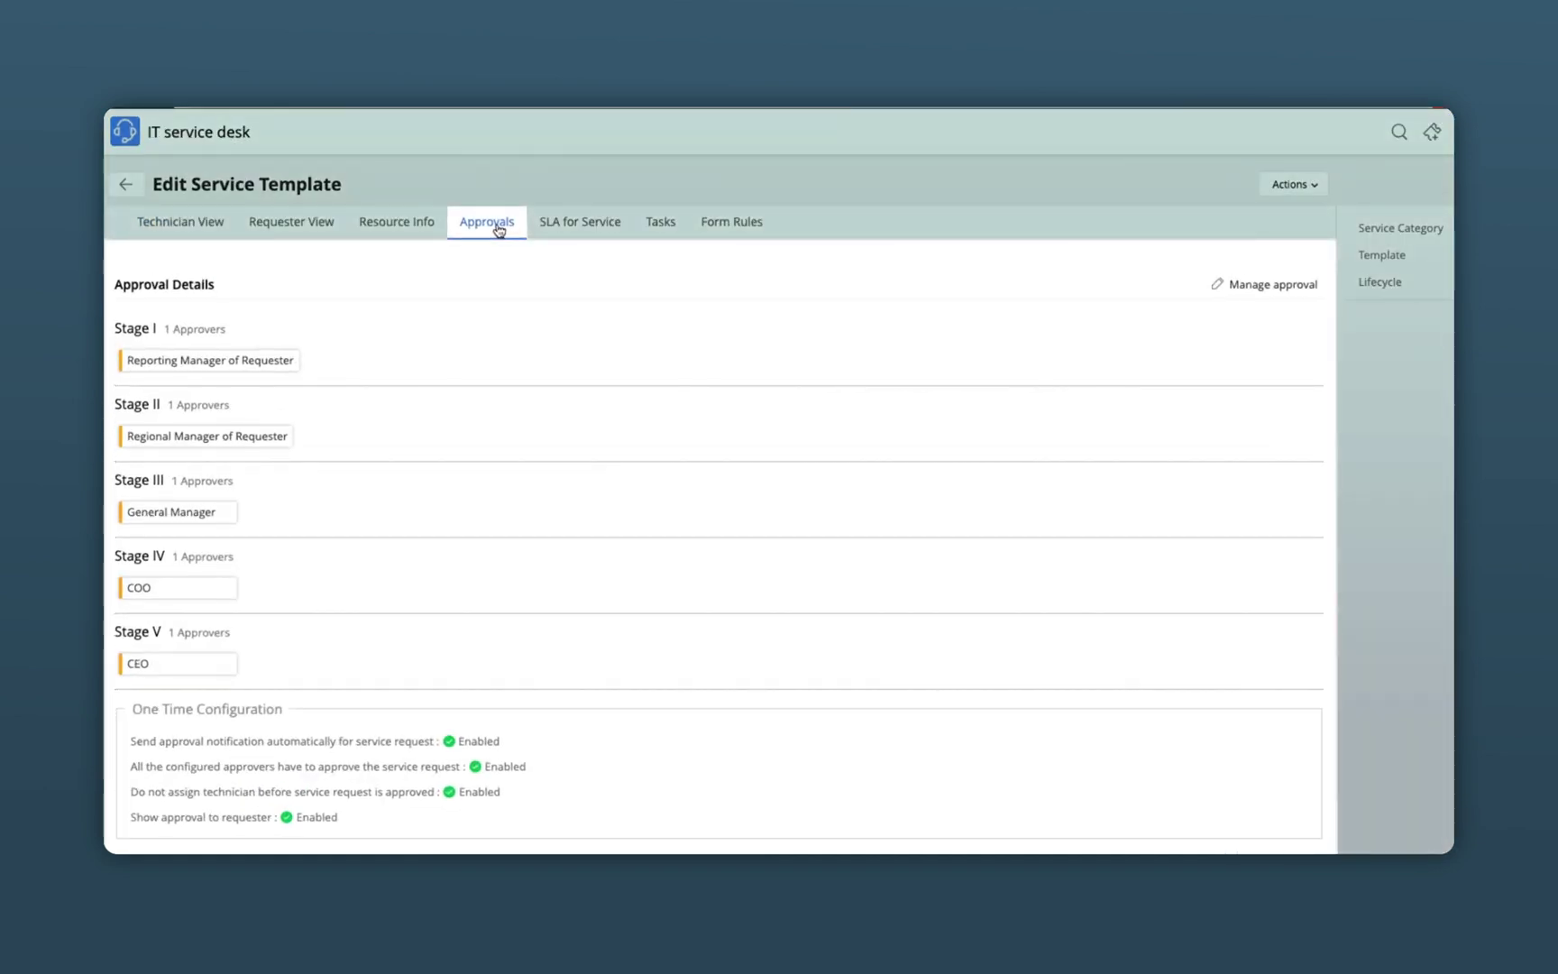
left_click(575, 227)
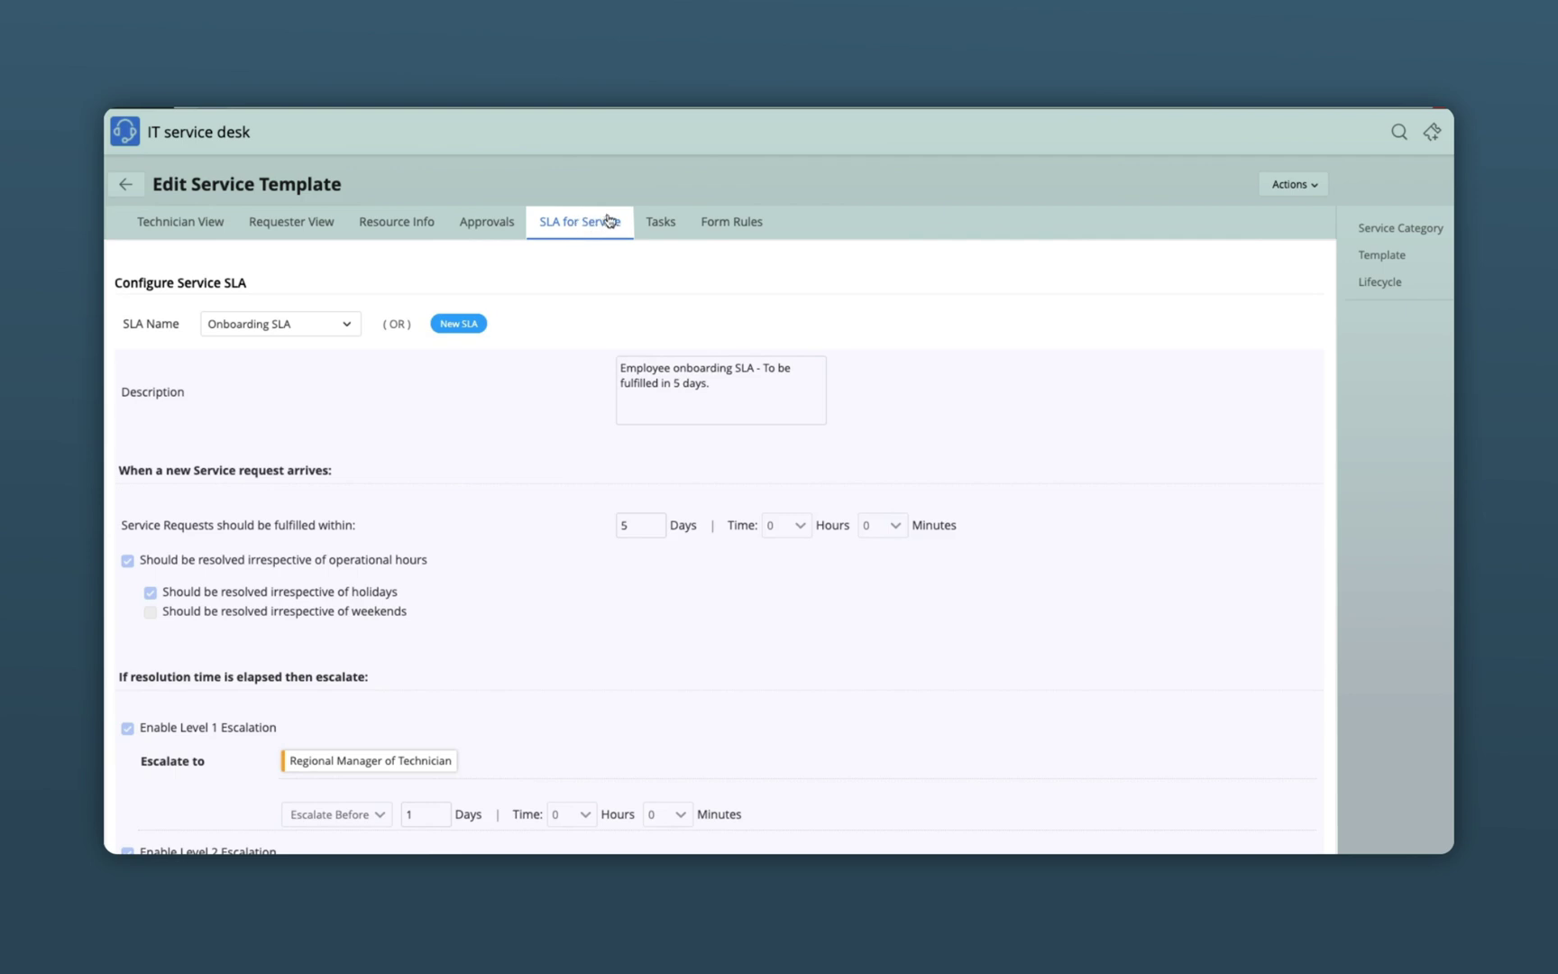
left_click(657, 224)
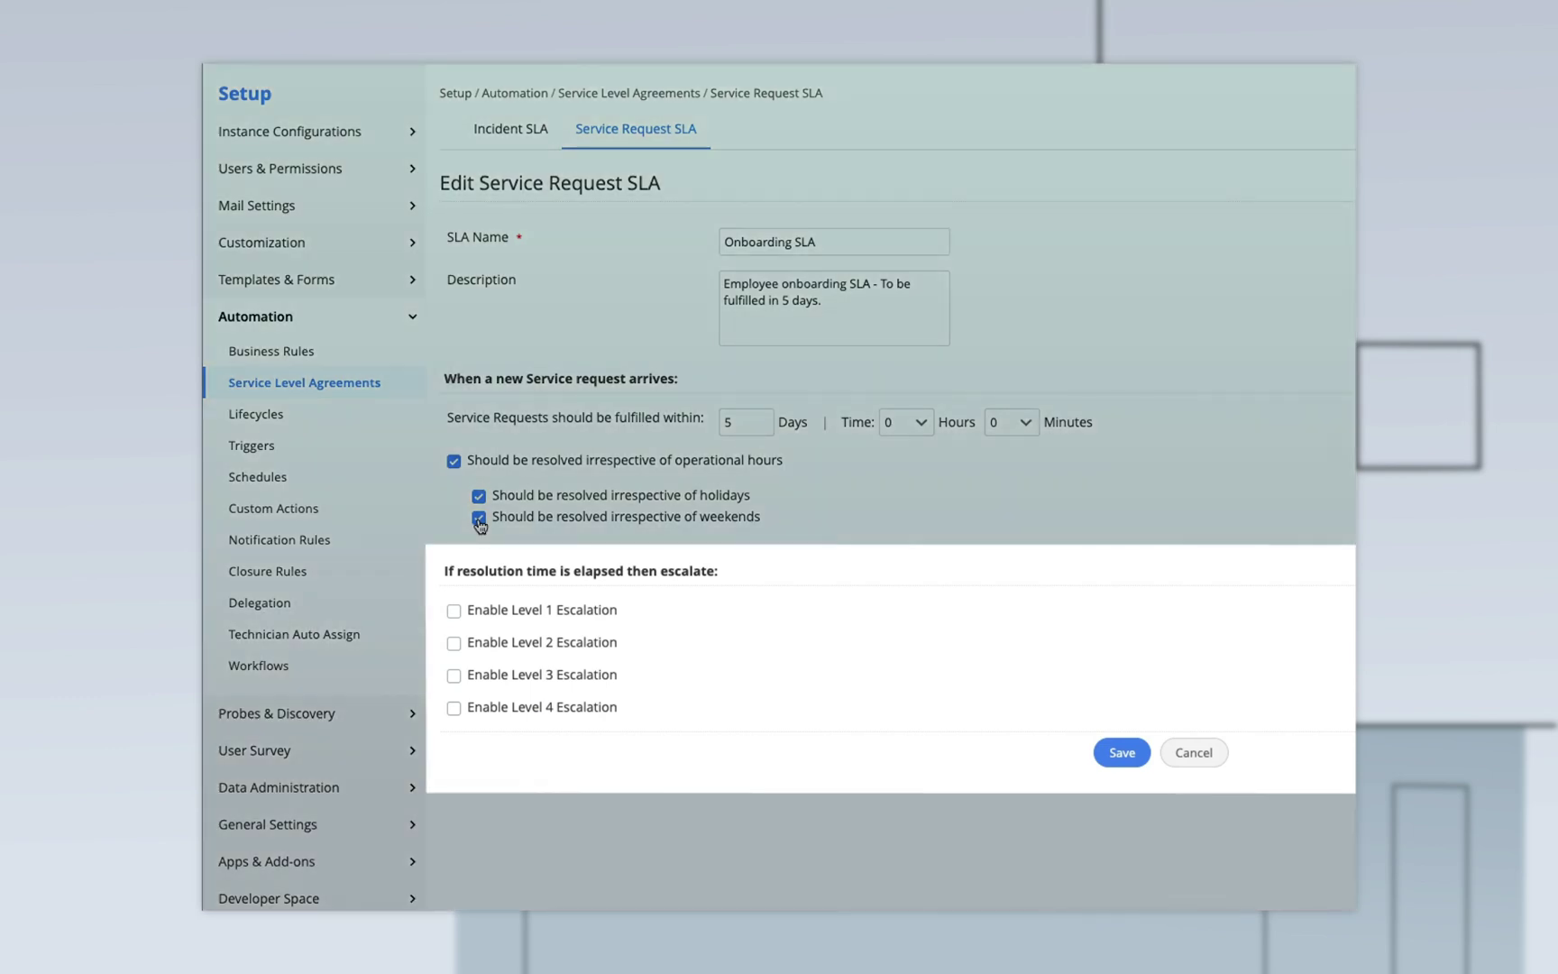
Enable Level 1 and Level 2 escalations on the Onboarding SLA.
left_click(454, 611)
left_click(453, 747)
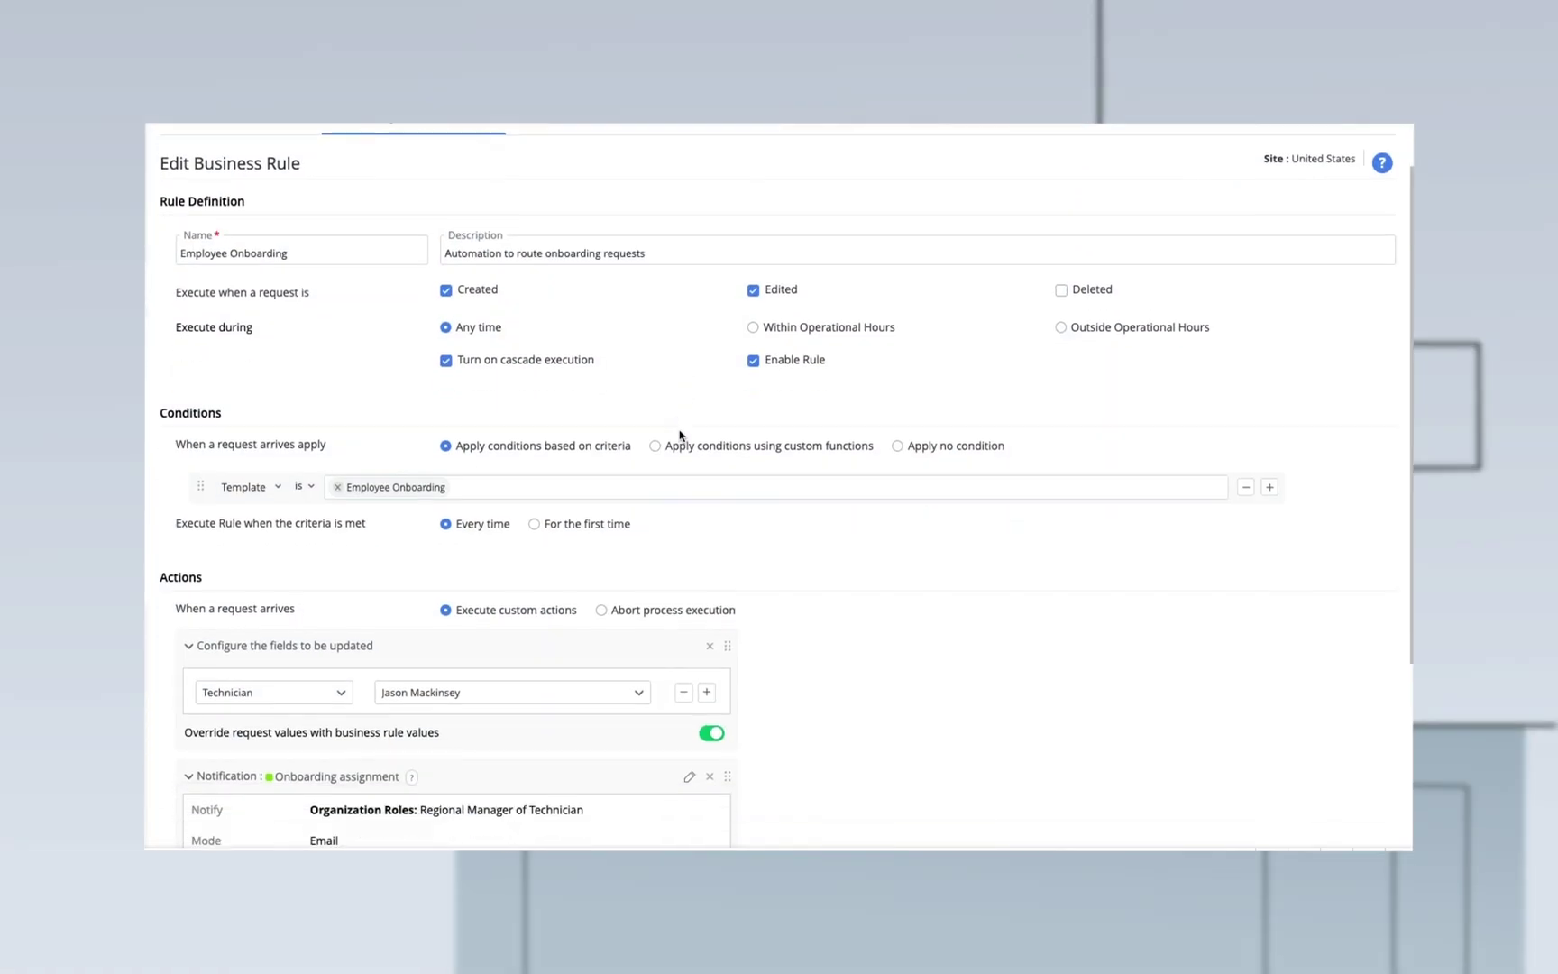
scroll(679, 435, "down", 1)
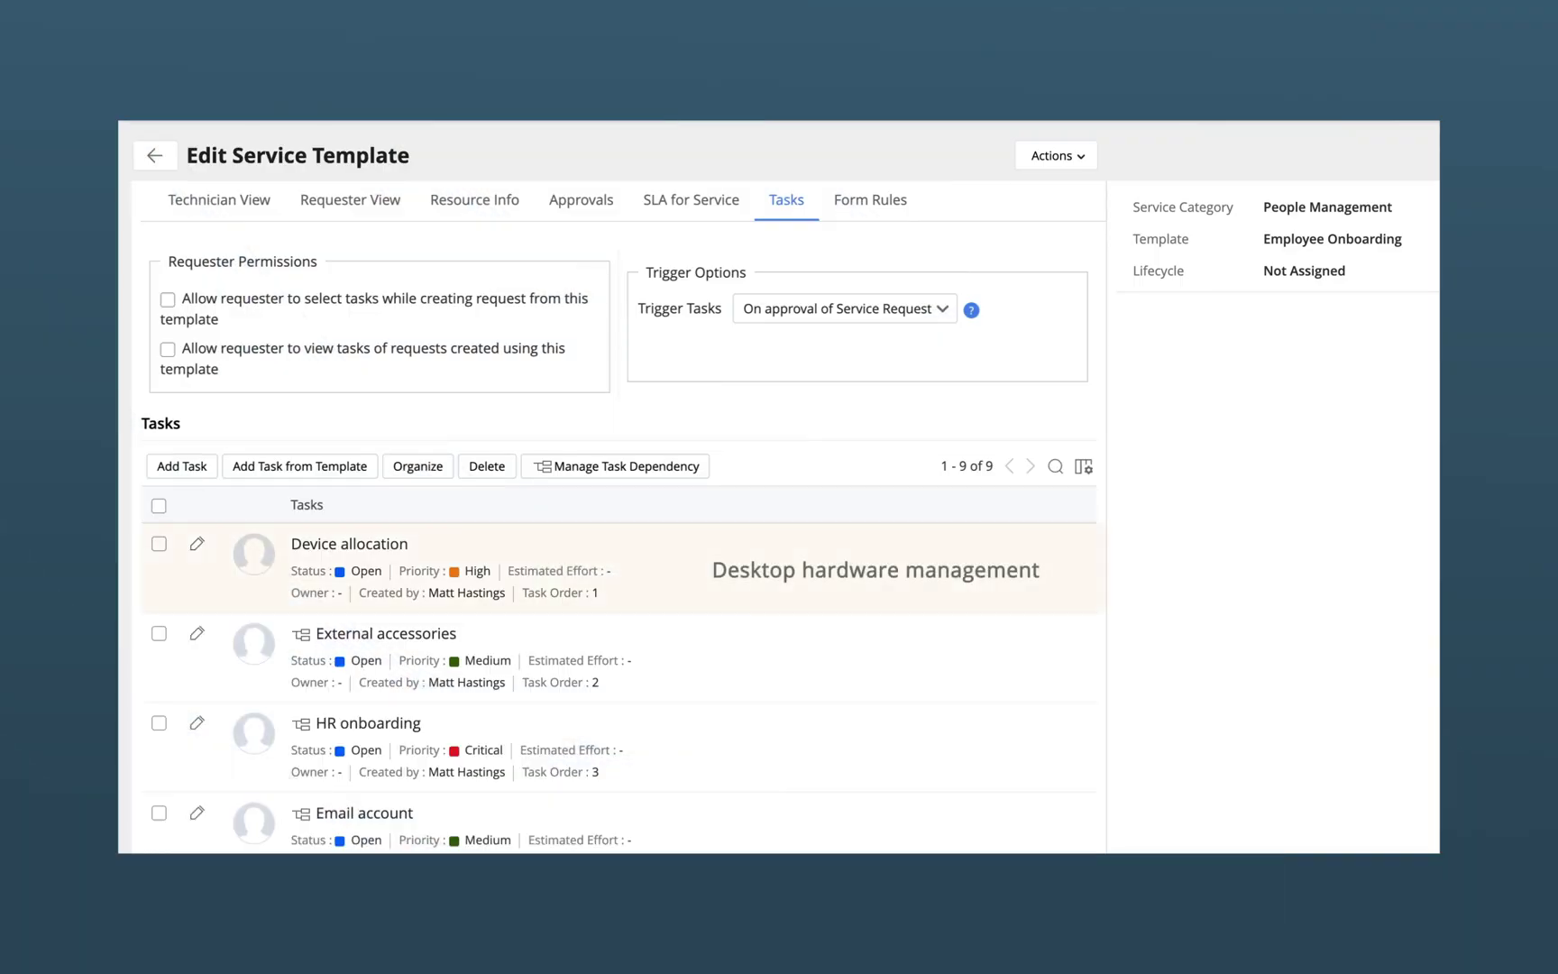
scroll(623, 519, "down", 5)
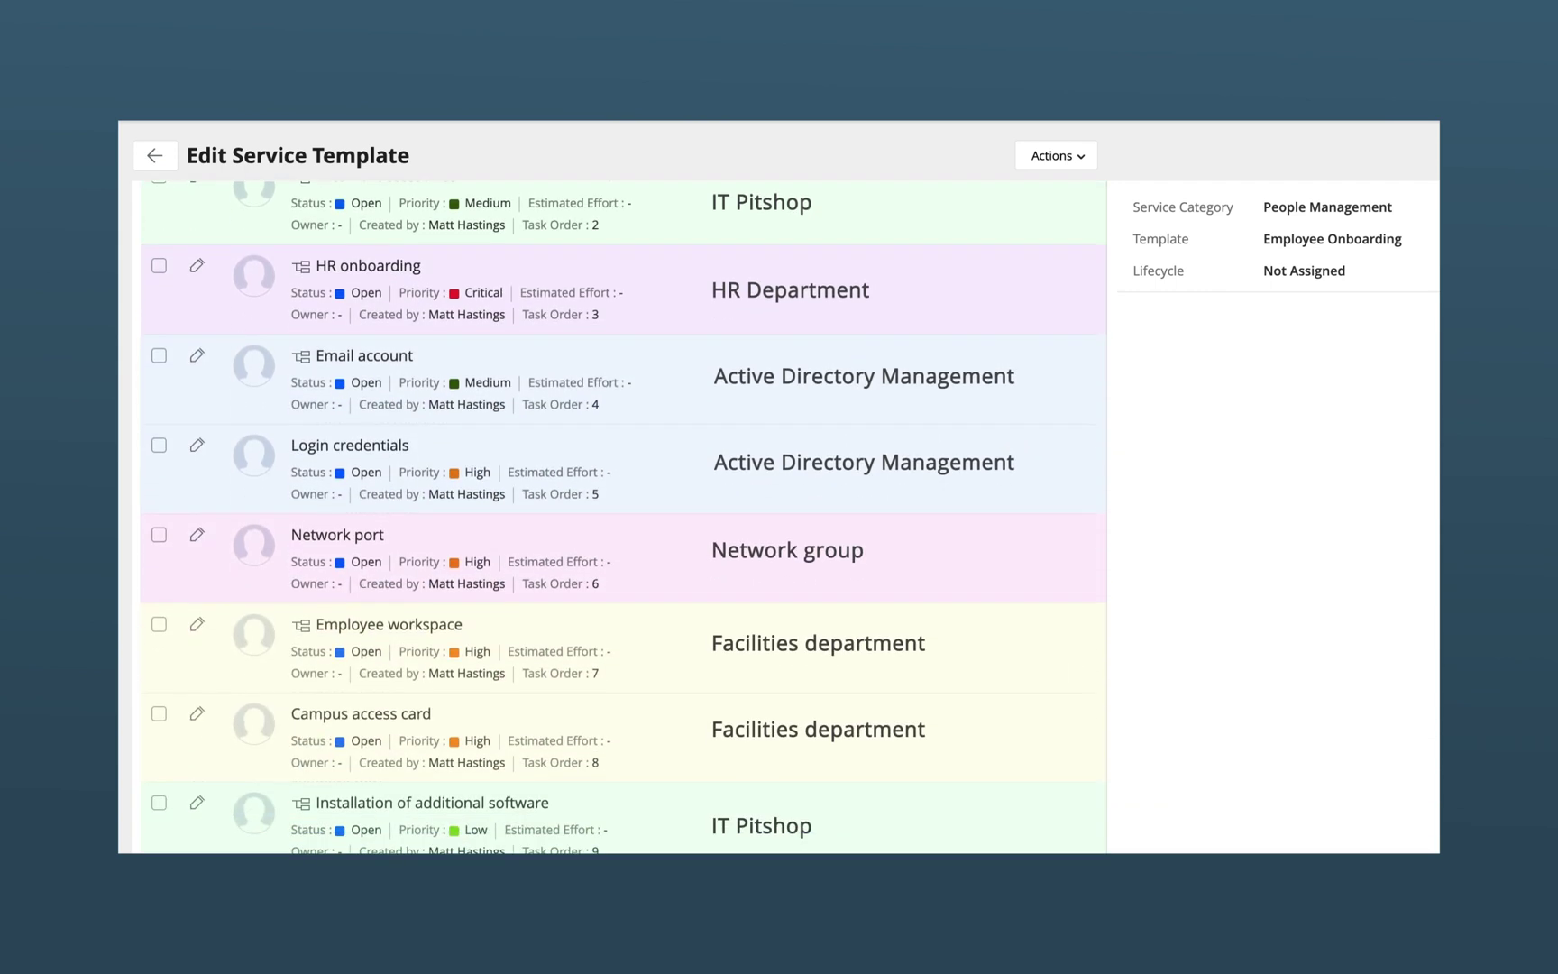
scroll(622, 514, "up", 5)
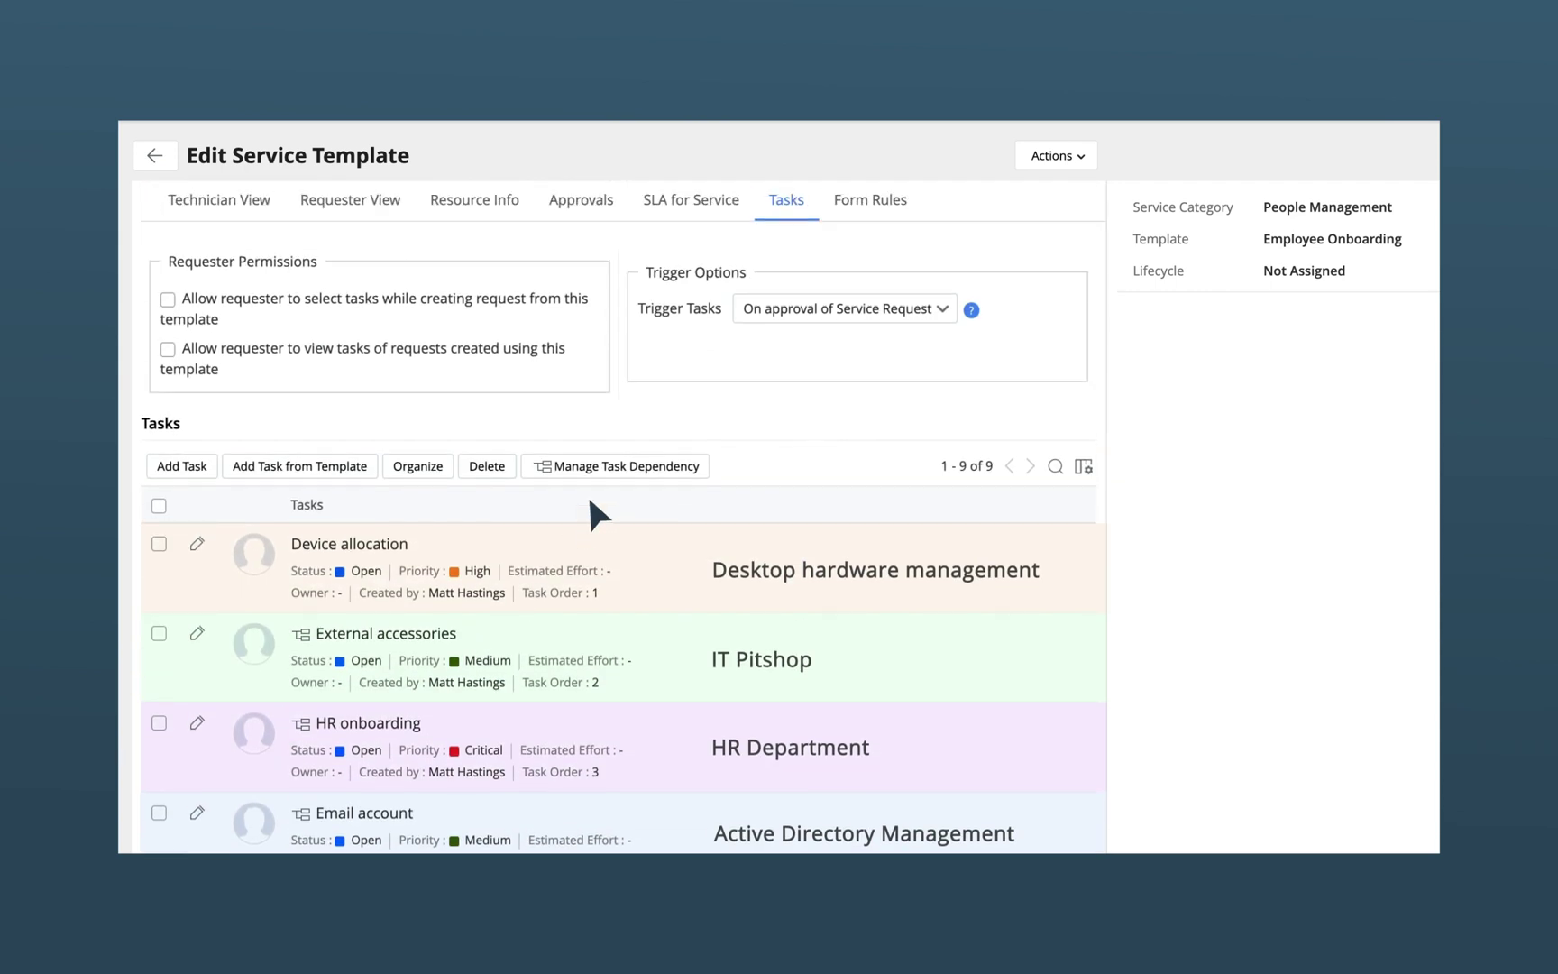